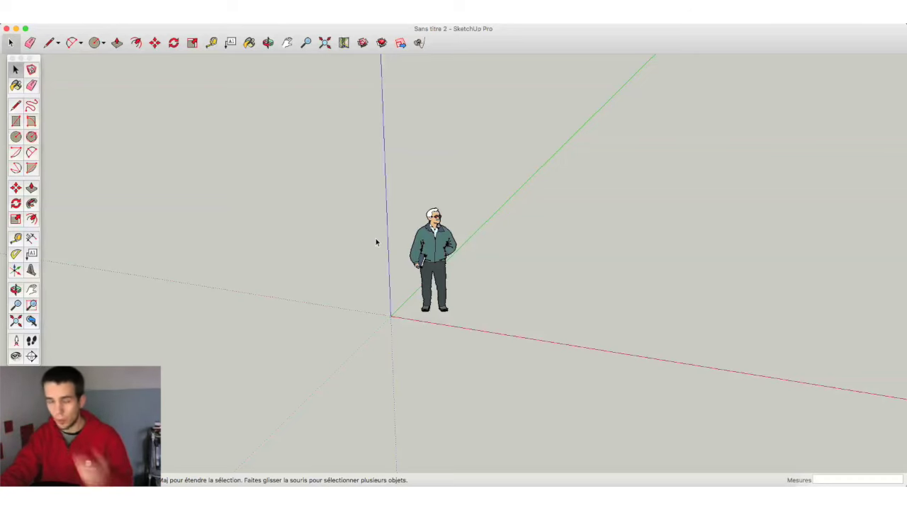
Orbit the view down until the horizon and sky appear behind the person figure
left_click(267, 43)
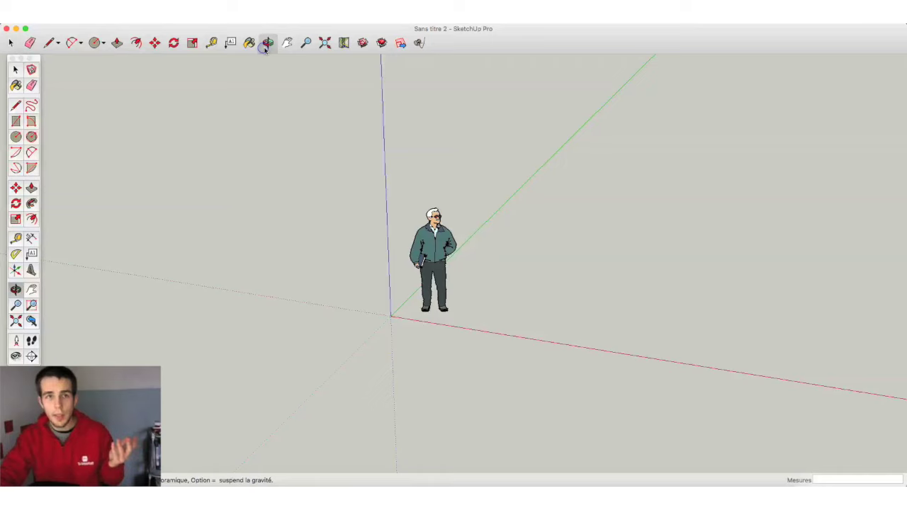
mouse_move(393, 309)
left_mouse_down()
mouse_move(352, 296)
mouse_move(319, 239)
mouse_move(369, 244)
mouse_move(519, 224)
mouse_move(302, 225)
left_mouse_up()
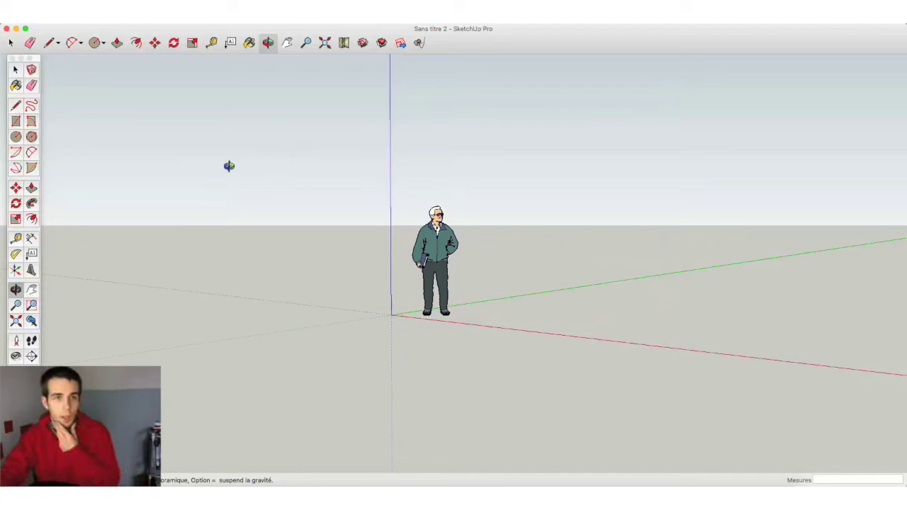
left_click(8, 43)
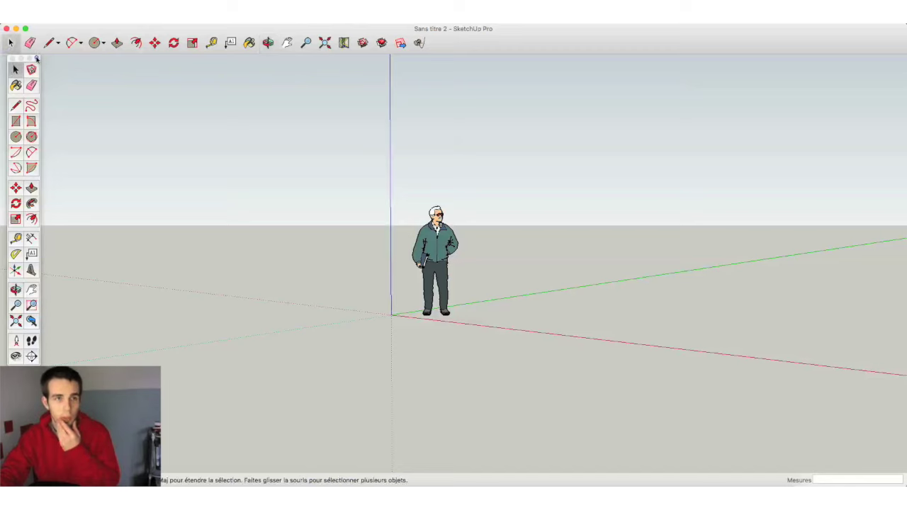
Undock the Large Tool Set, hide it, then restore it via View > Tool Palettes
mouse_move(37, 60)
left_mouse_down()
mouse_move(247, 89)
mouse_move(498, 167)
mouse_move(227, 87)
mouse_move(92, 84)
mouse_move(37, 71)
left_mouse_up()
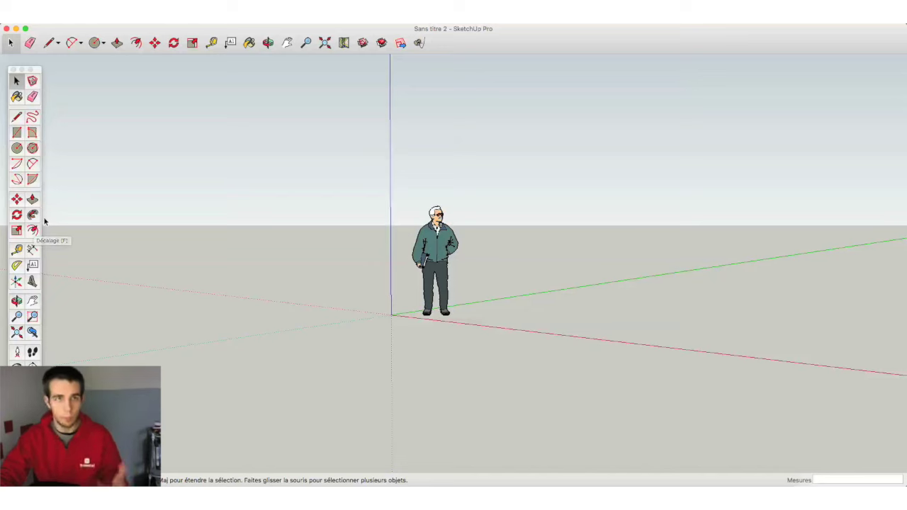
right_click(122, 43)
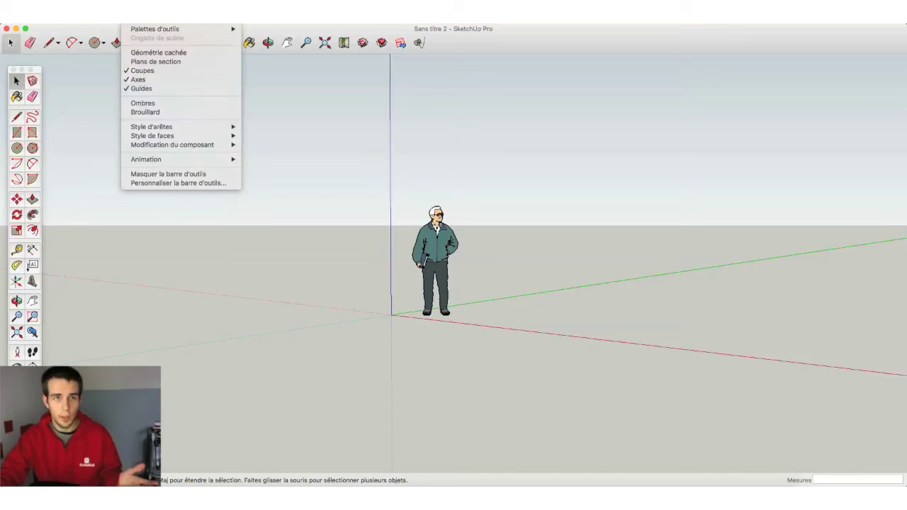
mouse_move(154, 29)
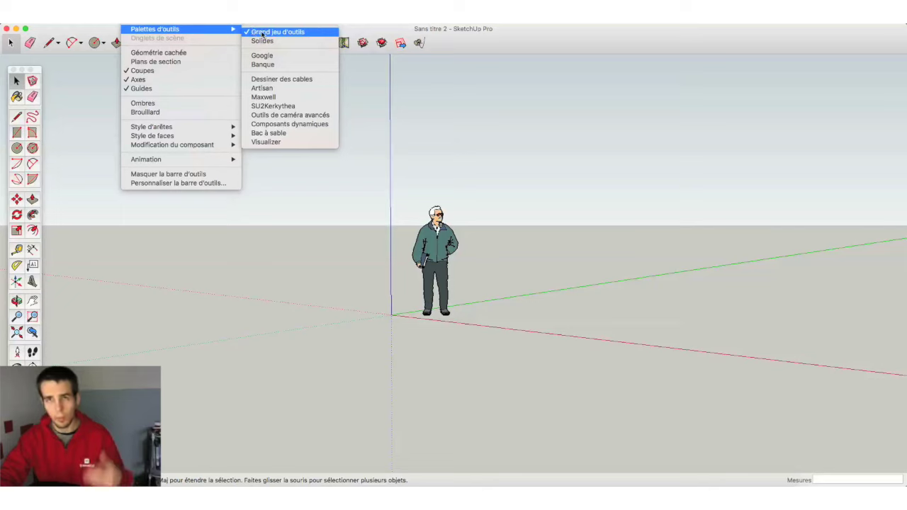
left_click(258, 33)
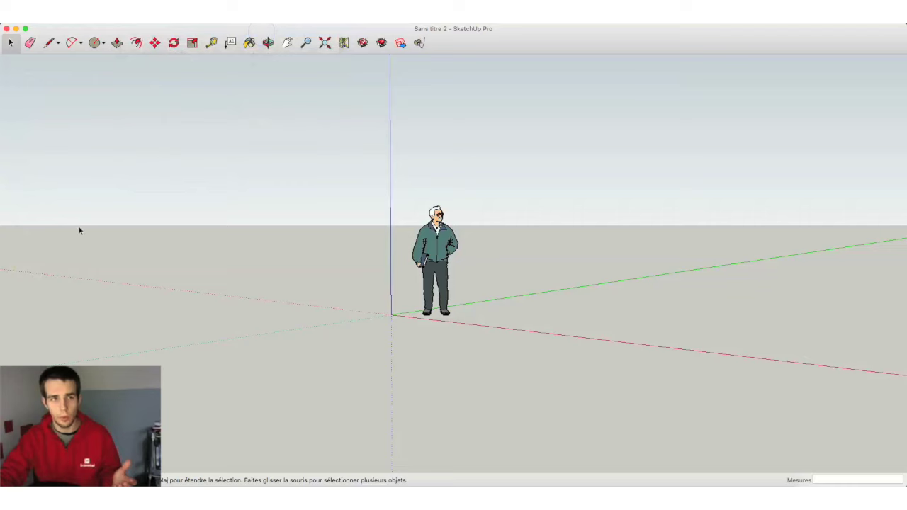
left_click(112, 21)
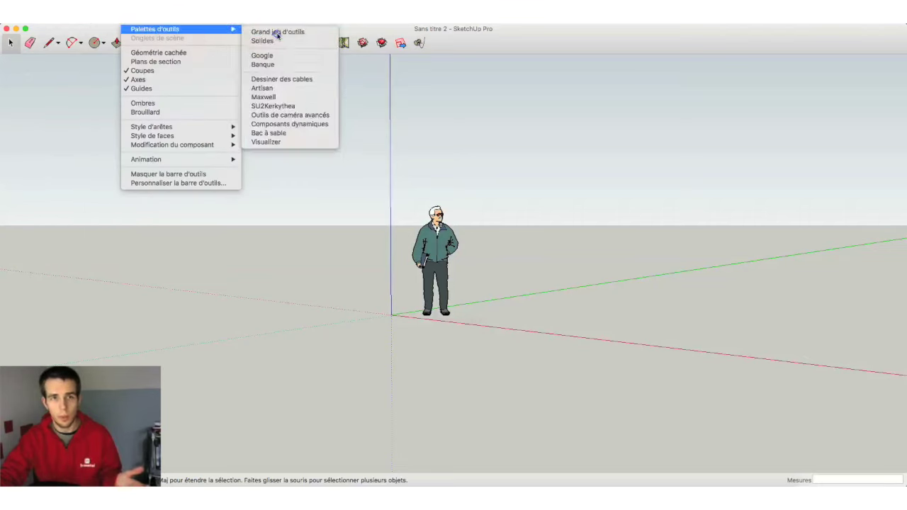
left_click(277, 33)
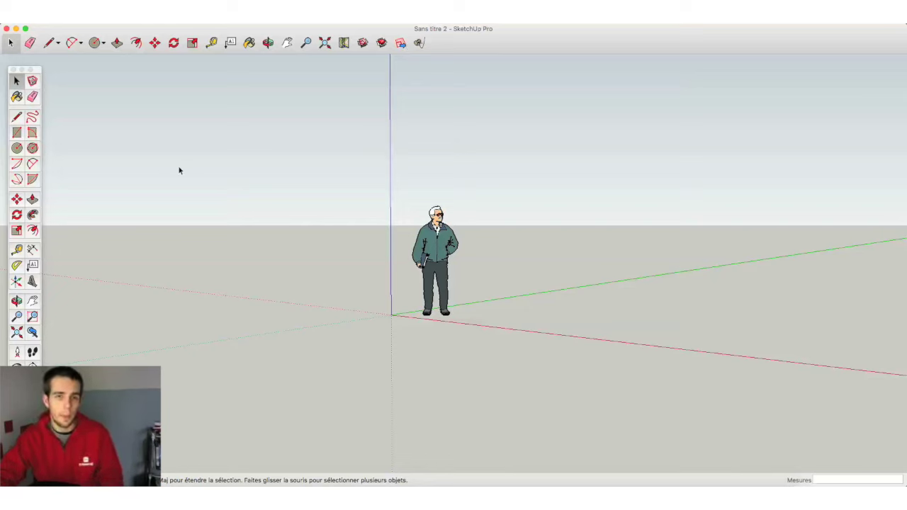
Orbit the camera around and up above the figure to look down on it
left_click(248, 42)
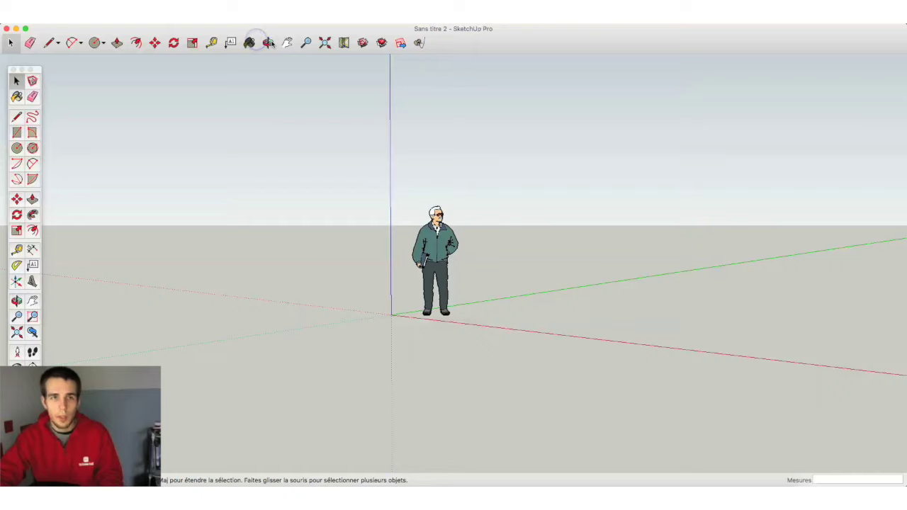
left_click(268, 42)
left_click(763, 96)
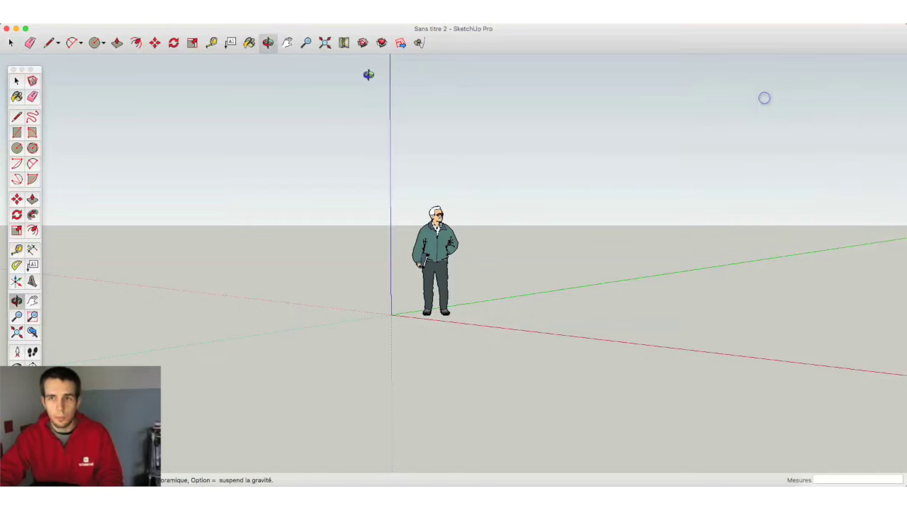
mouse_move(520, 190)
left_mouse_down()
mouse_move(747, 226)
mouse_move(328, 187)
mouse_move(294, 206)
mouse_move(474, 238)
mouse_move(765, 241)
mouse_move(279, 253)
mouse_move(203, 240)
left_mouse_up()
left_click_drag(148, 244, 54, 322)
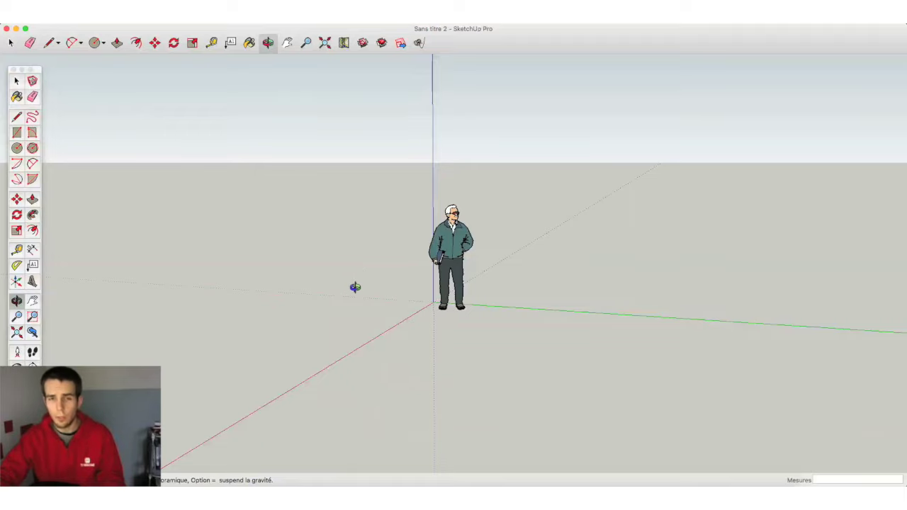
mouse_move(378, 253)
left_mouse_down()
mouse_move(573, 283)
mouse_move(836, 233)
mouse_move(611, 412)
mouse_move(134, 228)
mouse_move(800, 318)
mouse_move(348, 384)
mouse_move(368, 368)
left_mouse_up()
mouse_move(360, 32)
left_mouse_down()
mouse_move(673, 269)
mouse_move(647, 410)
mouse_move(331, 105)
mouse_move(723, 227)
mouse_move(440, 253)
left_mouse_up()
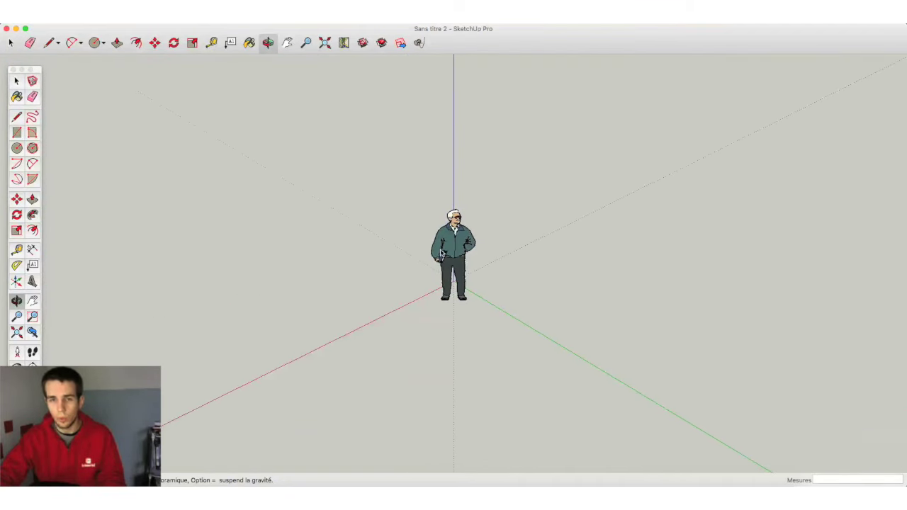
Pan the figure into the centre of the view and zoom in on it
left_click(33, 302)
mouse_move(477, 253)
left_mouse_down()
mouse_move(150, 257)
mouse_move(737, 200)
mouse_move(310, 234)
mouse_move(569, 196)
mouse_move(576, 207)
mouse_move(329, 261)
left_mouse_up()
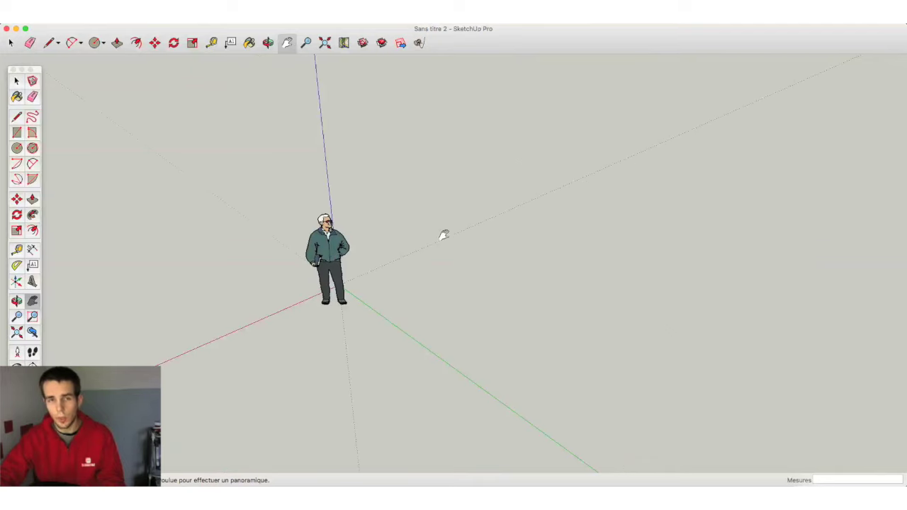
left_click_drag(444, 235, 525, 234)
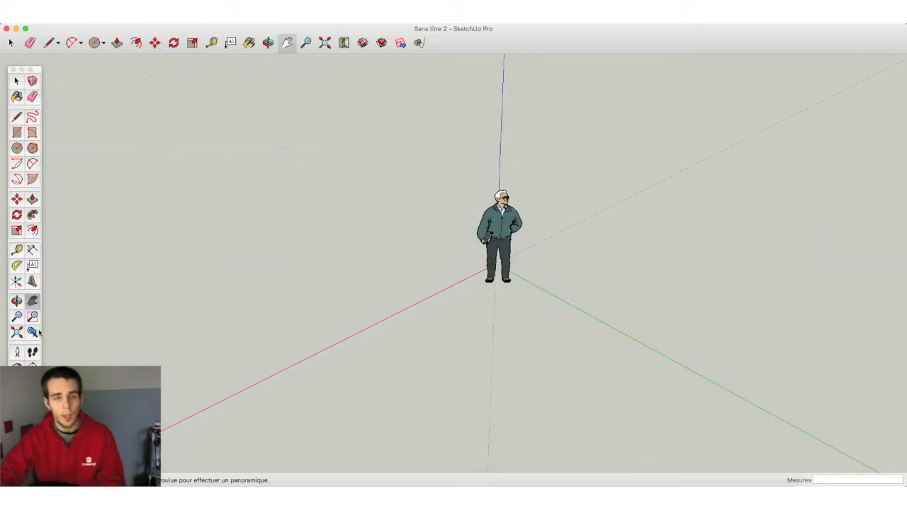
left_click(16, 301)
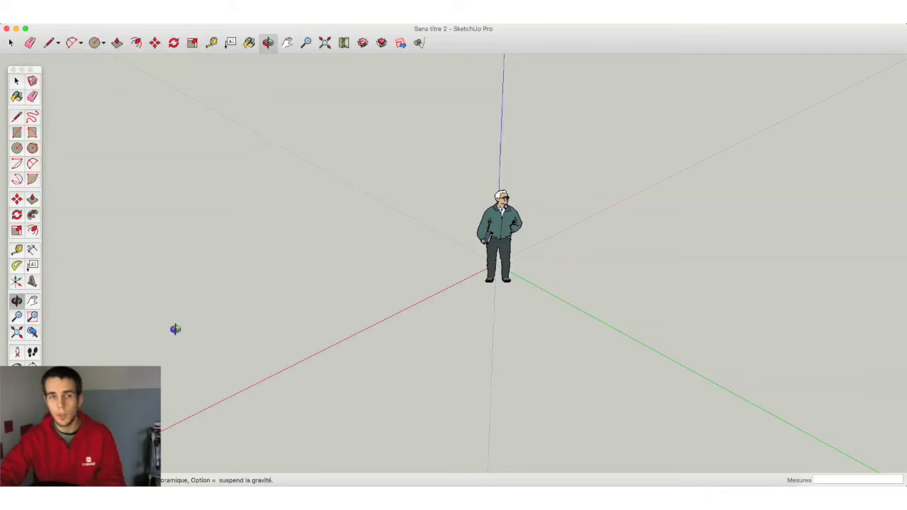
scroll(541, 259, "up", 3)
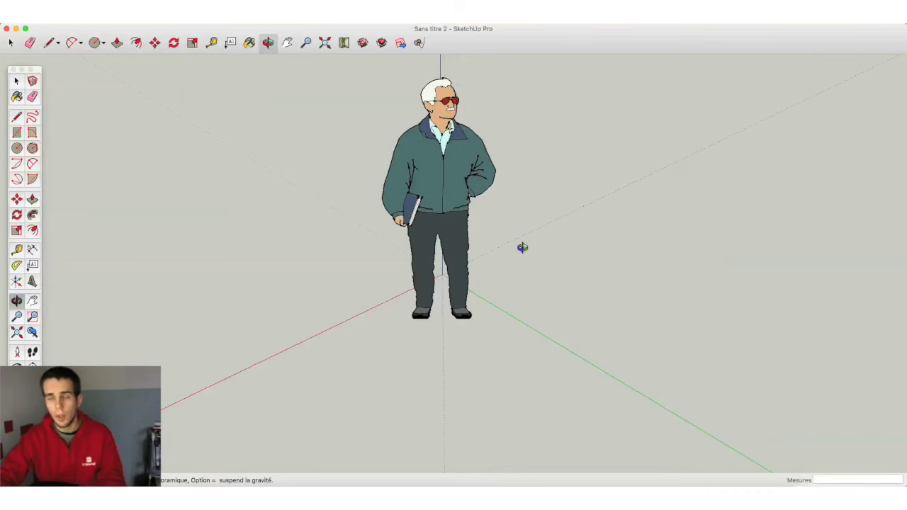
scroll(522, 248, "up", 2)
scroll(522, 247, "down", 1)
scroll(521, 248, "down", 2)
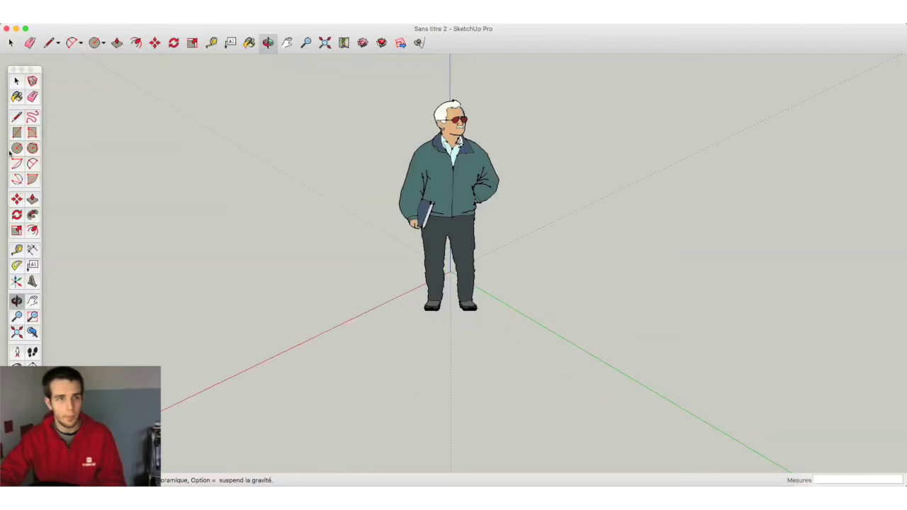
left_click(17, 81)
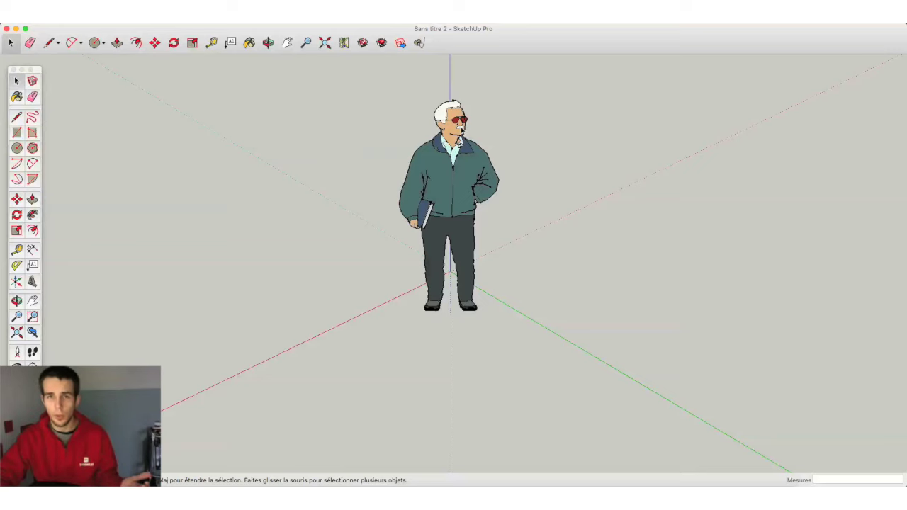
Zoom in on the figure's face and back out, then crossing-select the whole person component
scroll(461, 129, "up", 2)
scroll(460, 129, "up", 4)
scroll(460, 129, "up", 4)
scroll(461, 130, "up", 3)
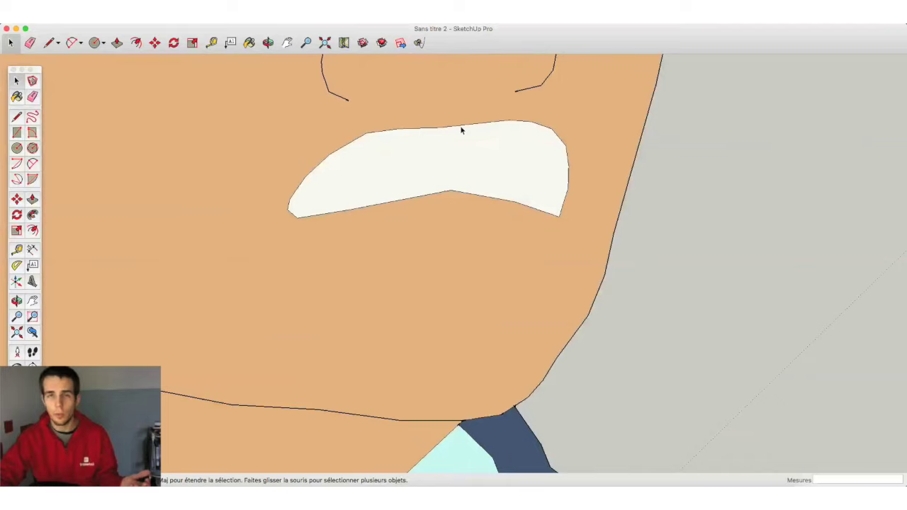
scroll(460, 130, "up", 3)
scroll(460, 130, "down", 4)
scroll(461, 129, "down", 2)
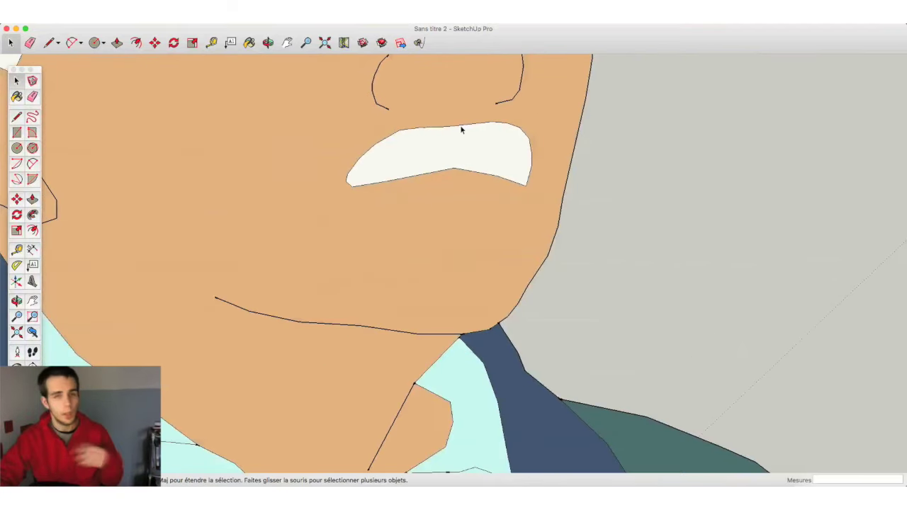
scroll(461, 129, "down", 3)
scroll(462, 130, "down", 3)
scroll(461, 130, "down", 1)
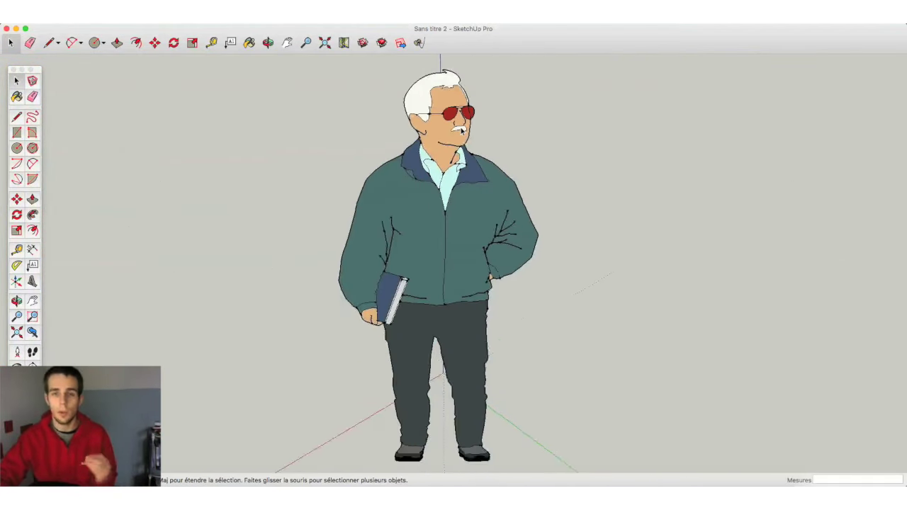
scroll(461, 130, "down", 2)
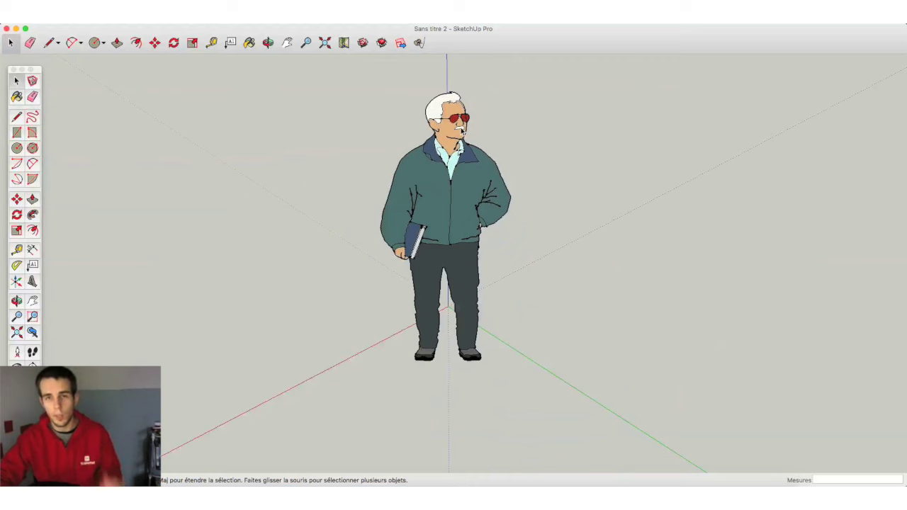
scroll(461, 130, "down", 2)
left_click_drag(436, 164, 334, 316)
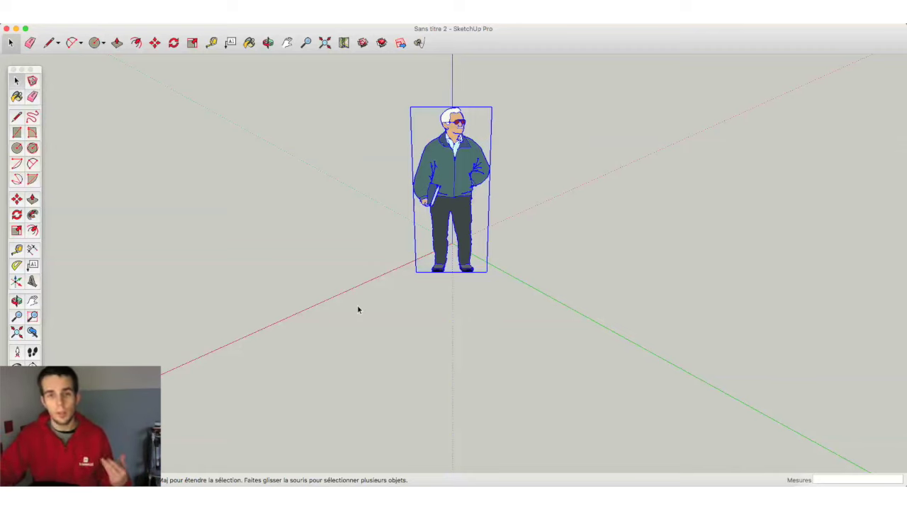
left_click(357, 306)
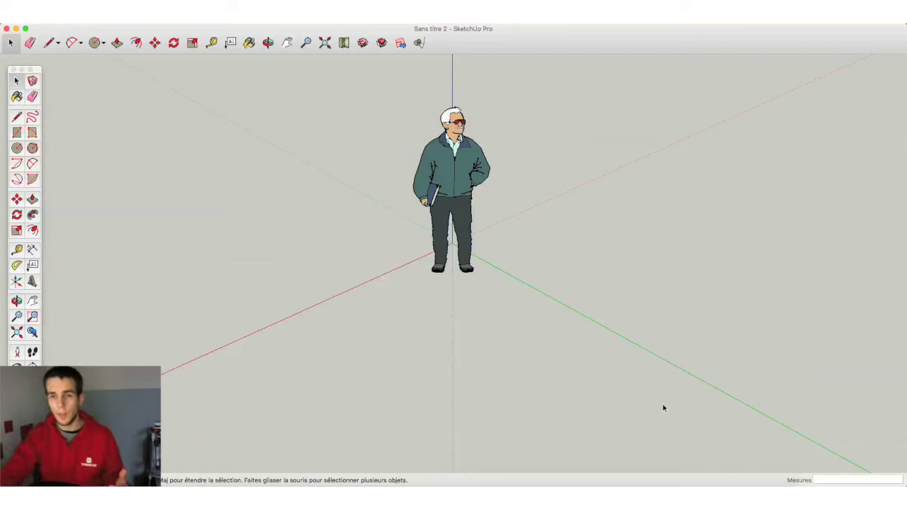
left_click(879, 480)
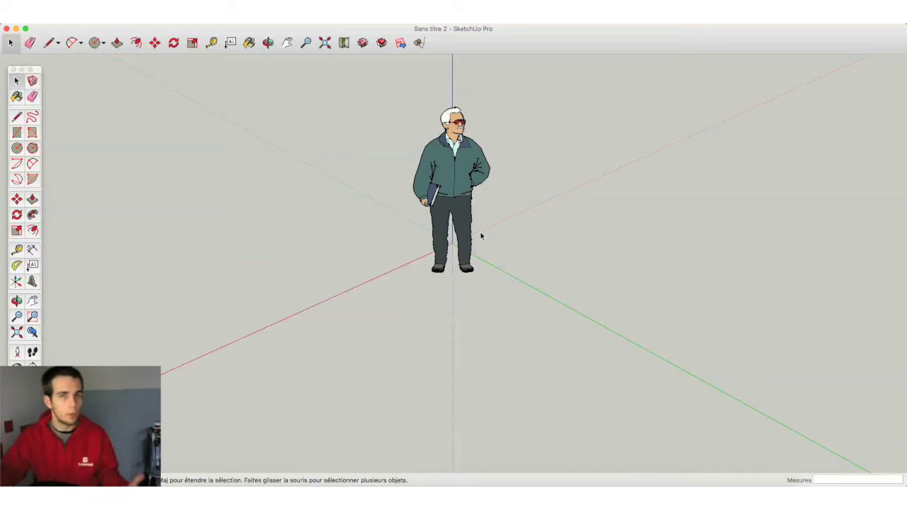
left_click(467, 213)
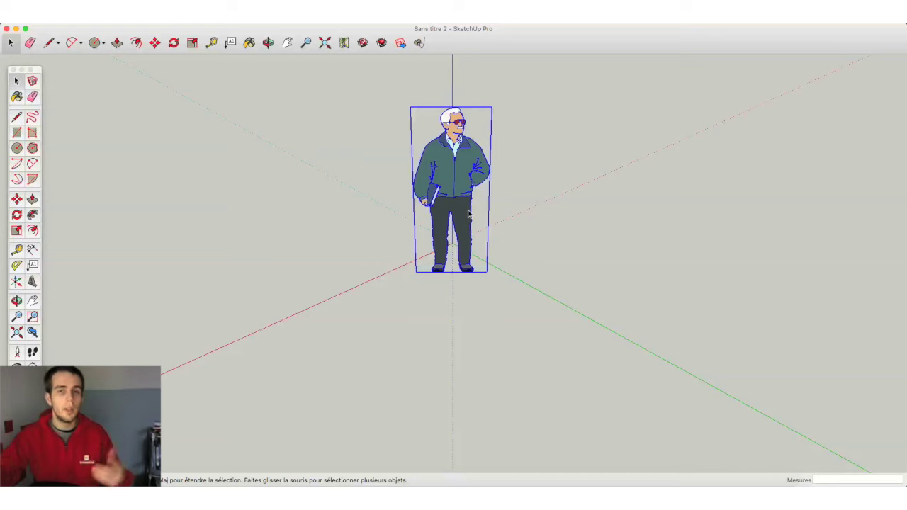
left_click(495, 212)
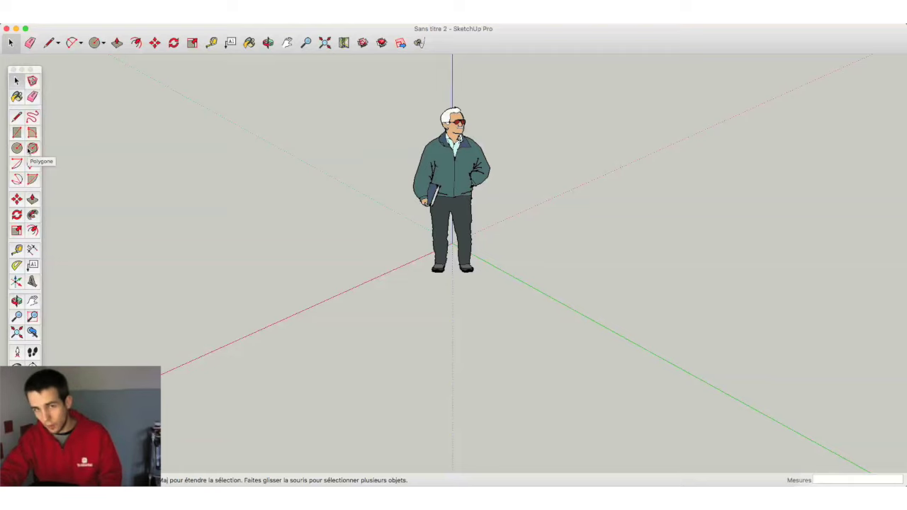
left_click(267, 43)
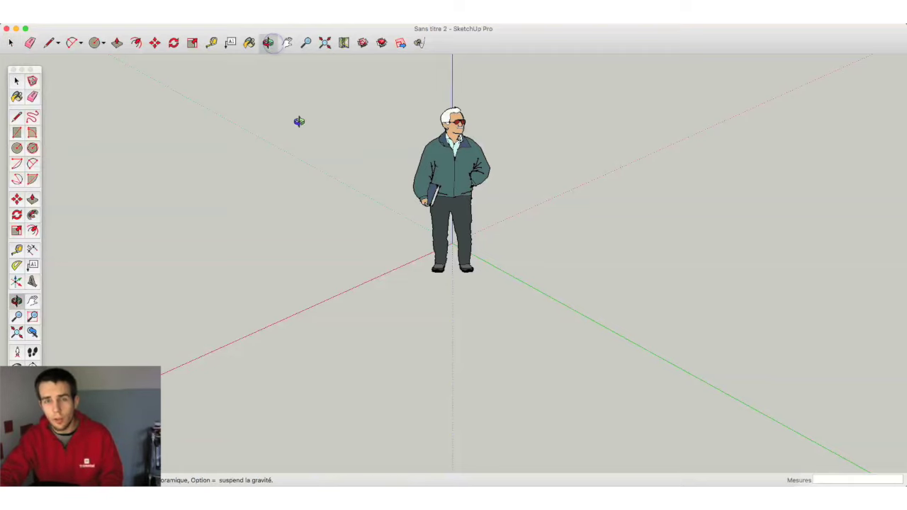
mouse_move(300, 121)
left_mouse_down()
mouse_move(747, 111)
mouse_move(380, 113)
left_mouse_up()
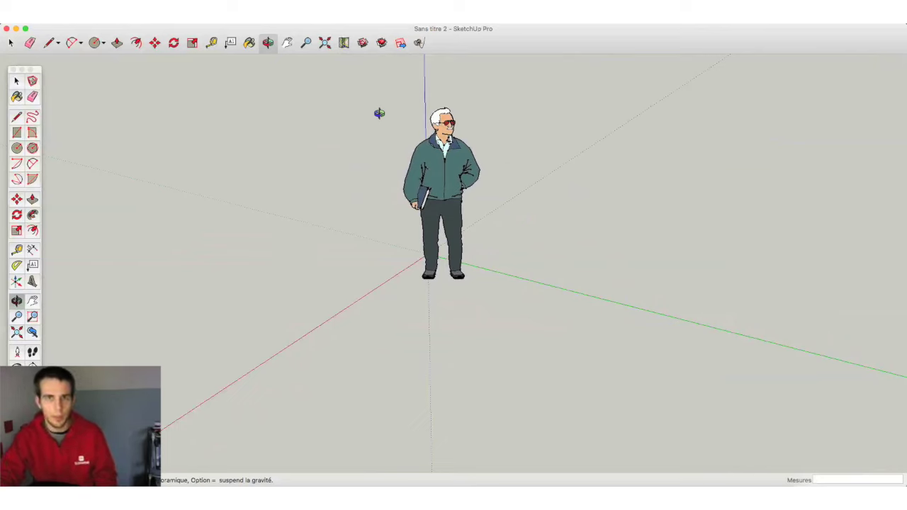
Draw a closed triangle on the ground and split it with three inner lines
left_click(17, 117)
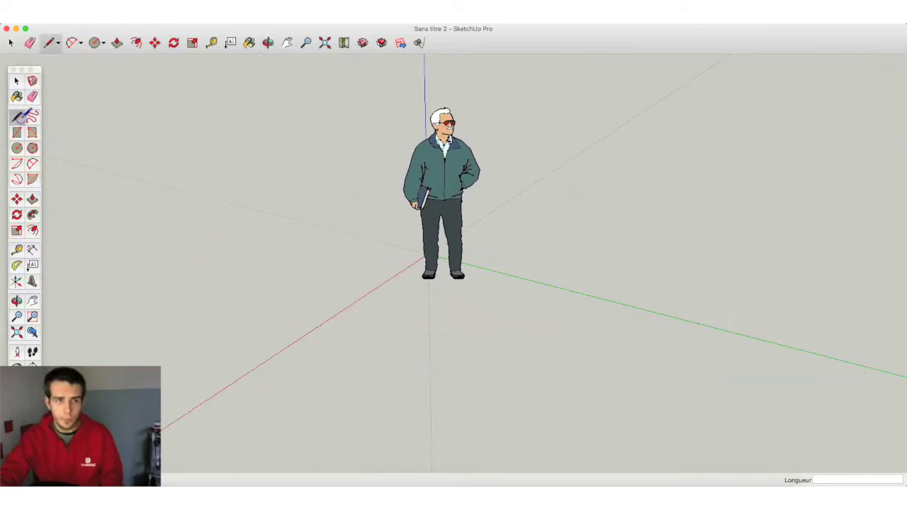
left_click(398, 249)
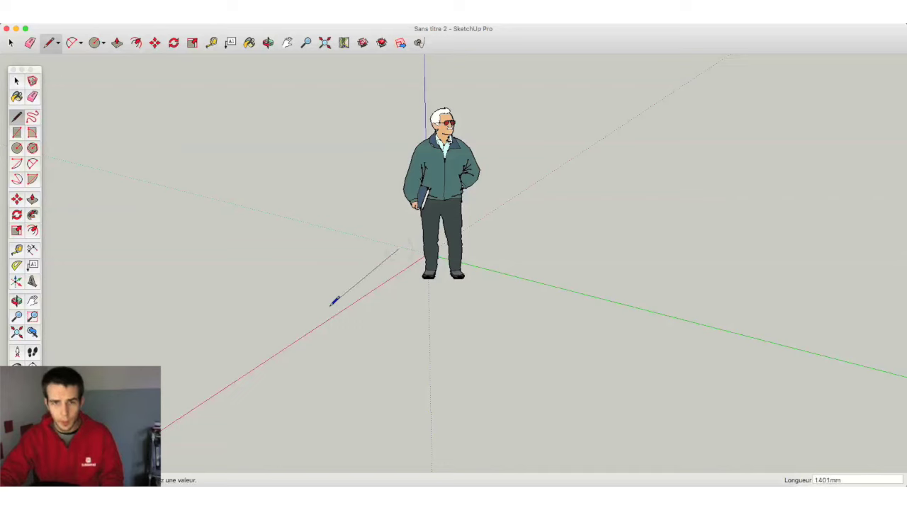
left_click(294, 312)
left_click(415, 352)
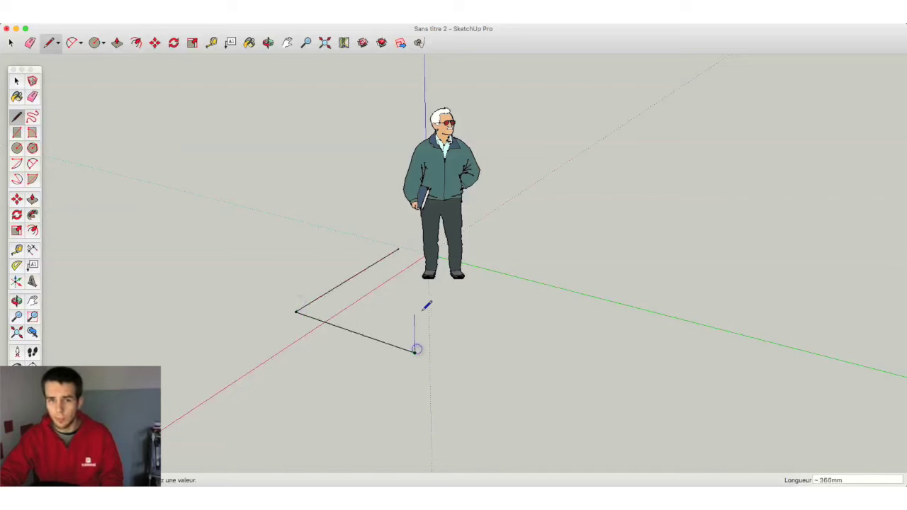
left_click(399, 249)
left_click(295, 312)
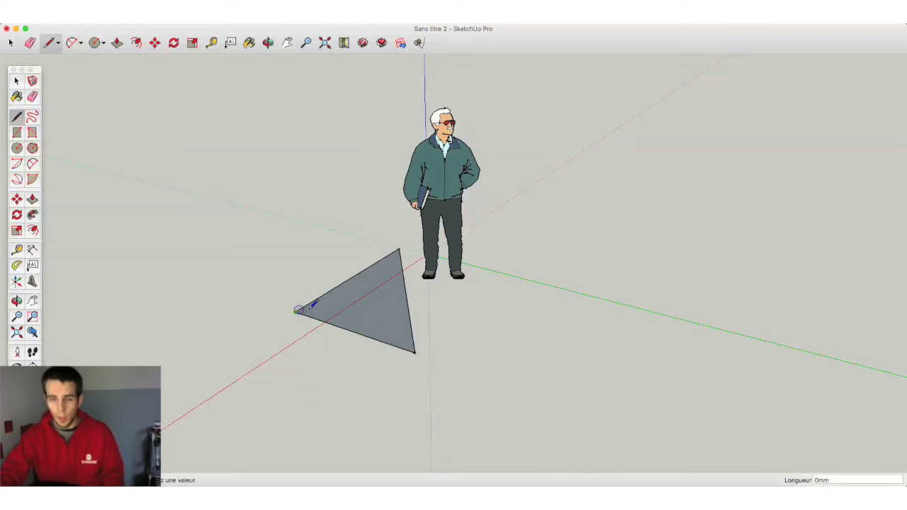
left_click(407, 306)
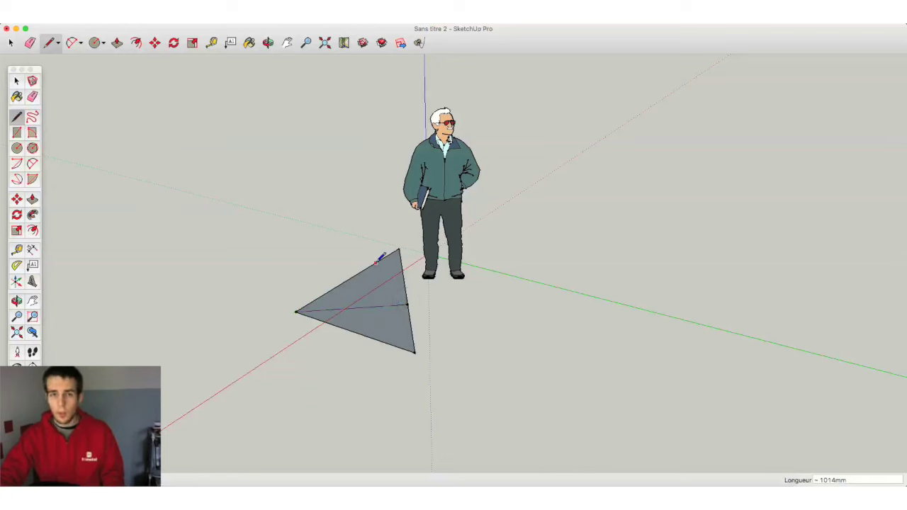
left_click(353, 276)
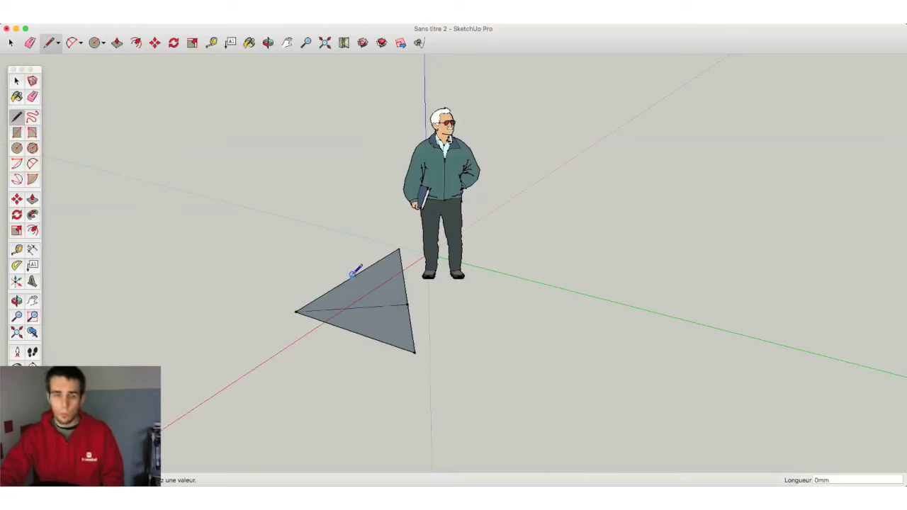
left_click(409, 305)
left_click(408, 304)
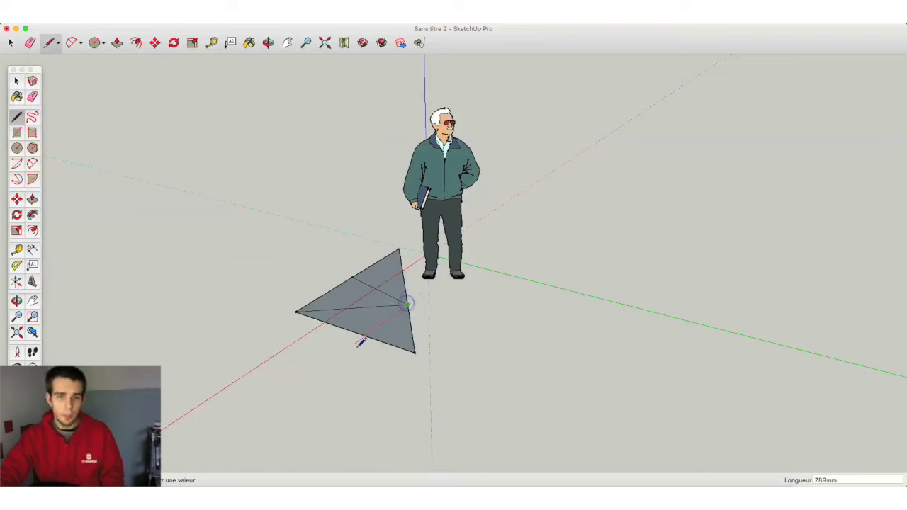
left_click(366, 336)
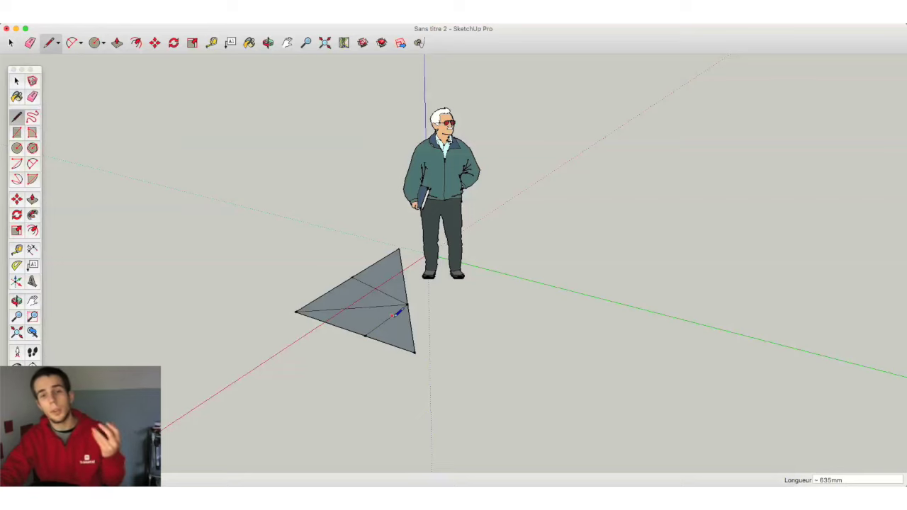
Draw a closed four-sided face right of the figure and orbit to a lower angle
left_click(466, 330)
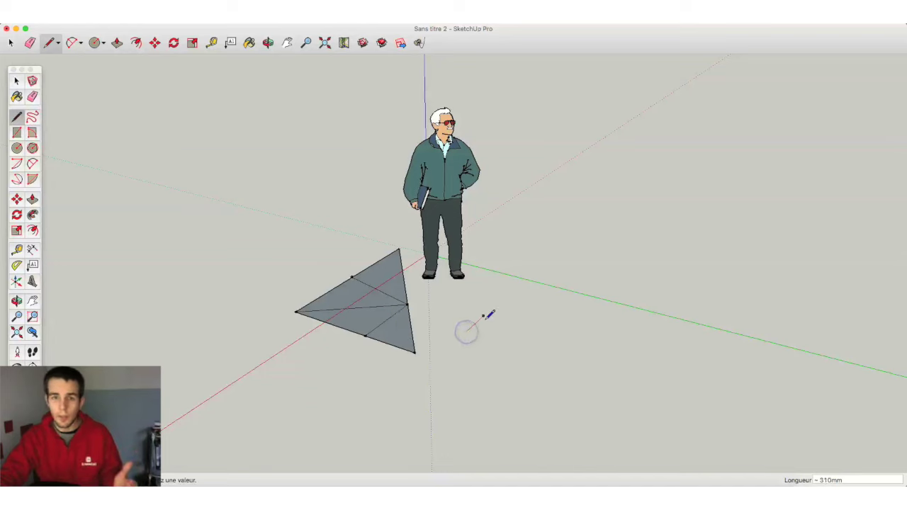
left_click(532, 195)
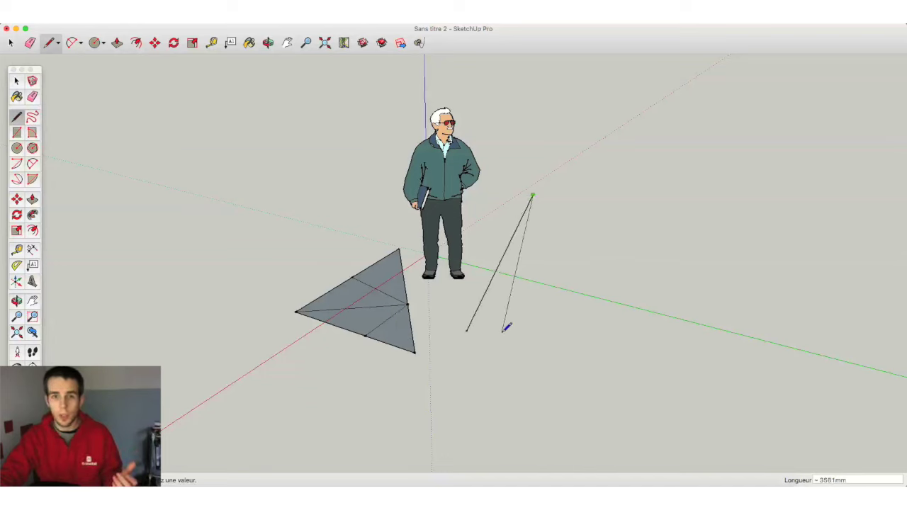
left_click(674, 263)
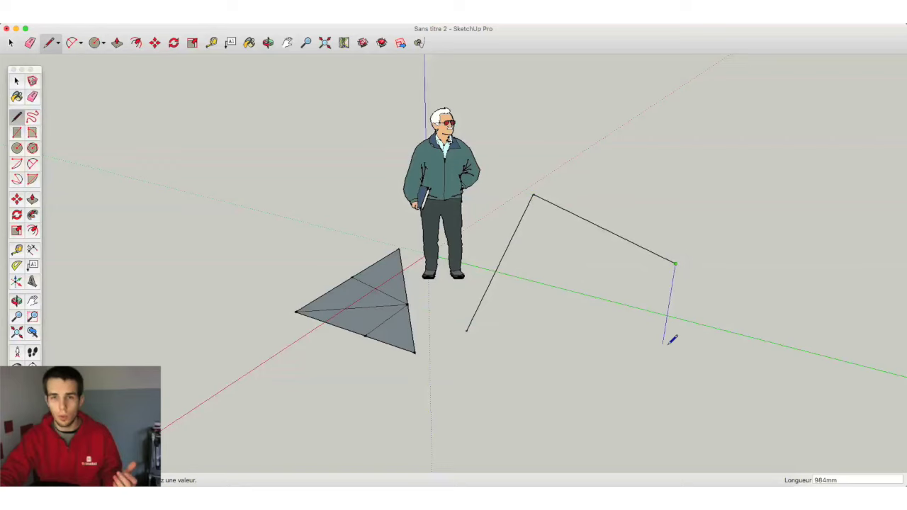
left_click(630, 382)
left_click(467, 330)
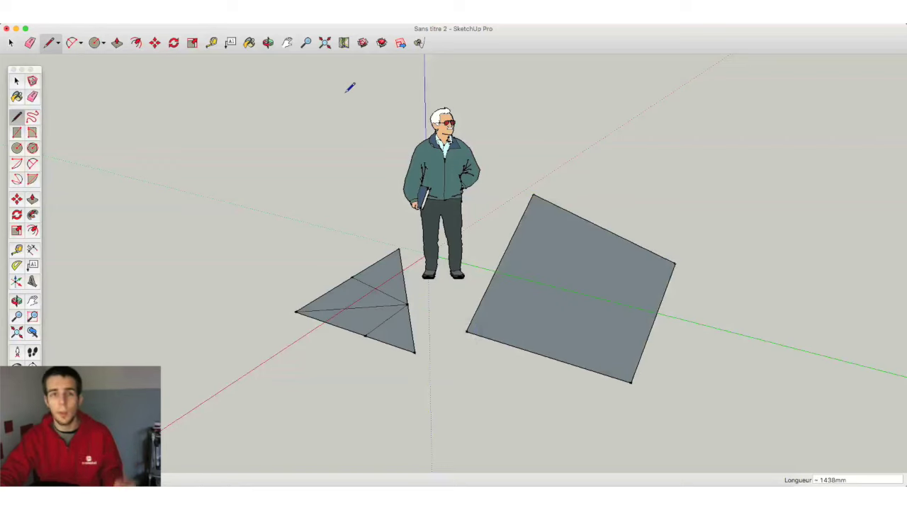
left_click(268, 42)
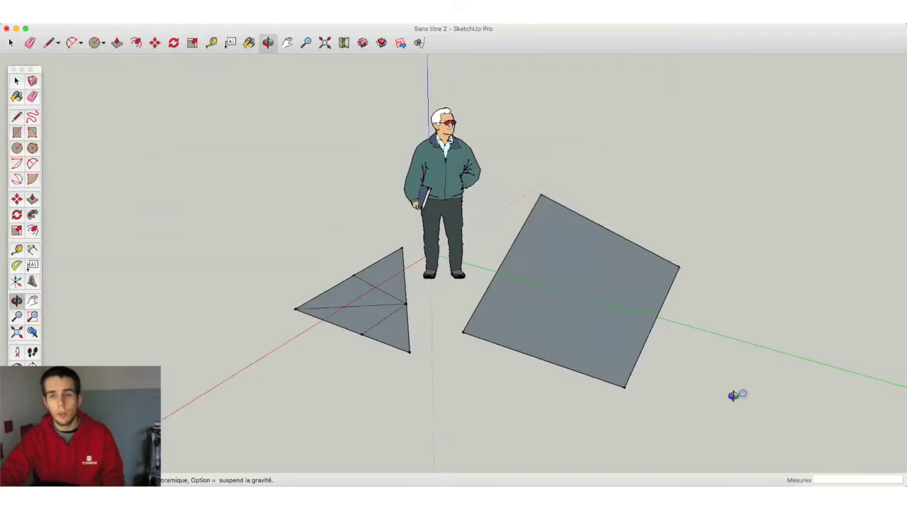
mouse_move(737, 394)
left_mouse_down()
mouse_move(492, 292)
mouse_move(786, 448)
mouse_move(791, 268)
left_mouse_up()
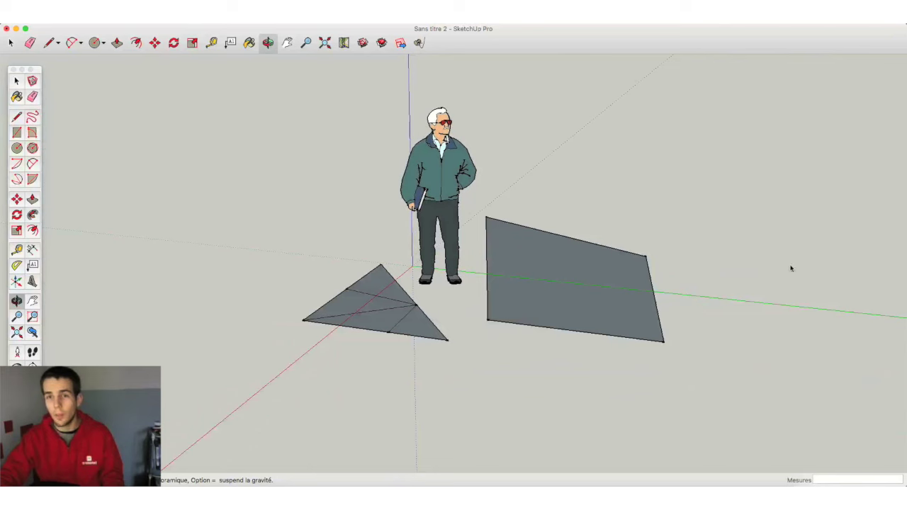
Draw a closed quadrilateral left of the triangle that cuts through it, then orbit low
left_click_drag(640, 266, 595, 241)
left_click(49, 43)
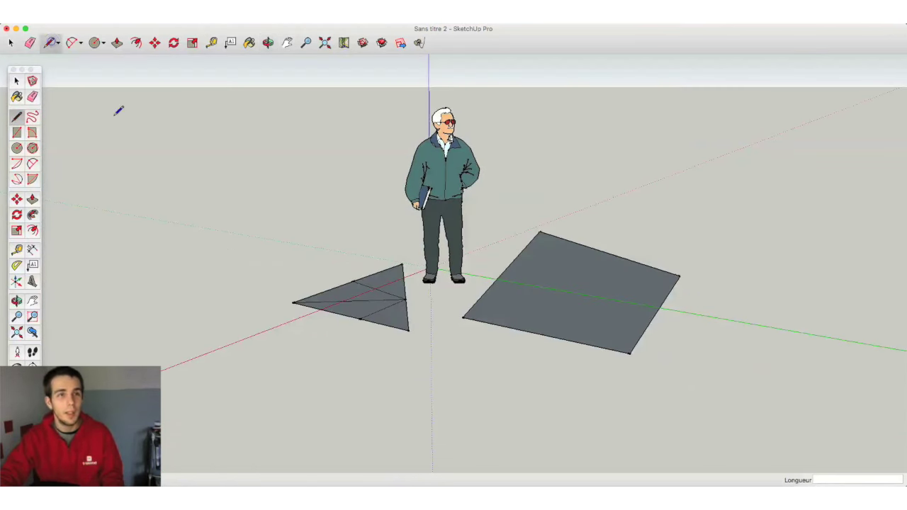
left_click(254, 298)
left_click(307, 202)
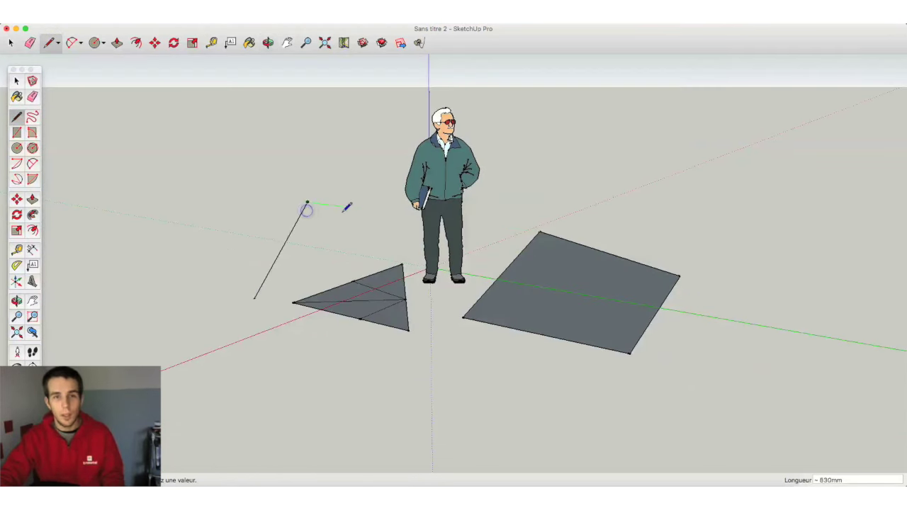
left_click(387, 232)
left_click(288, 408)
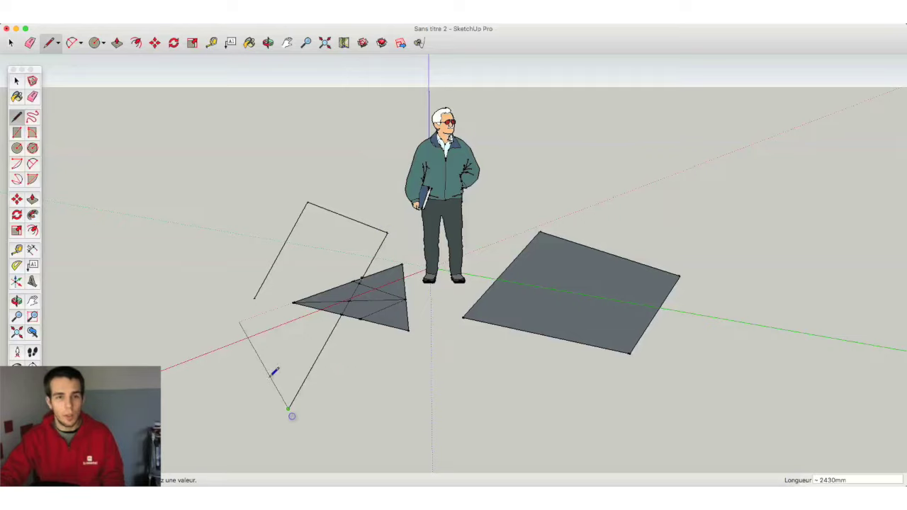
left_click(255, 298)
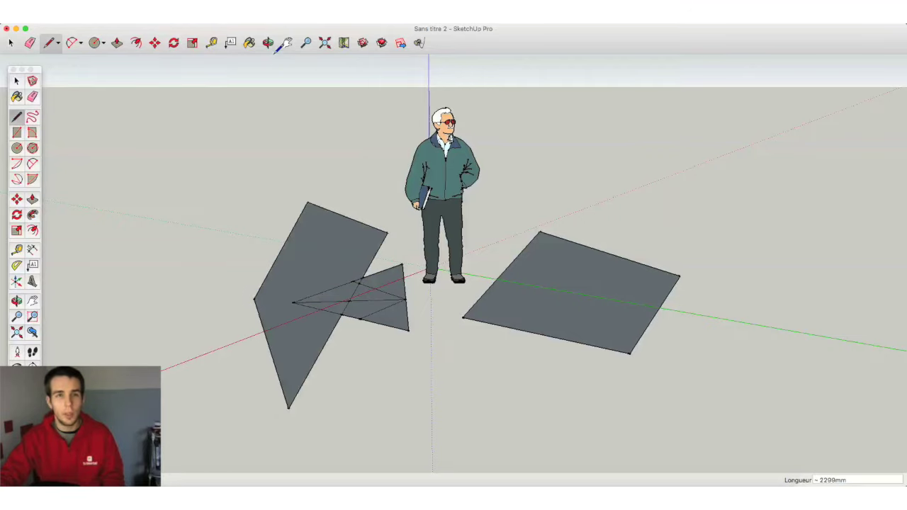
left_click(267, 43)
mouse_move(283, 141)
left_mouse_down()
mouse_move(293, 233)
mouse_move(489, 189)
mouse_move(751, 284)
mouse_move(554, 253)
mouse_move(599, 169)
mouse_move(415, 283)
mouse_move(605, 414)
mouse_move(597, 461)
mouse_move(461, 186)
mouse_move(371, 263)
left_mouse_up()
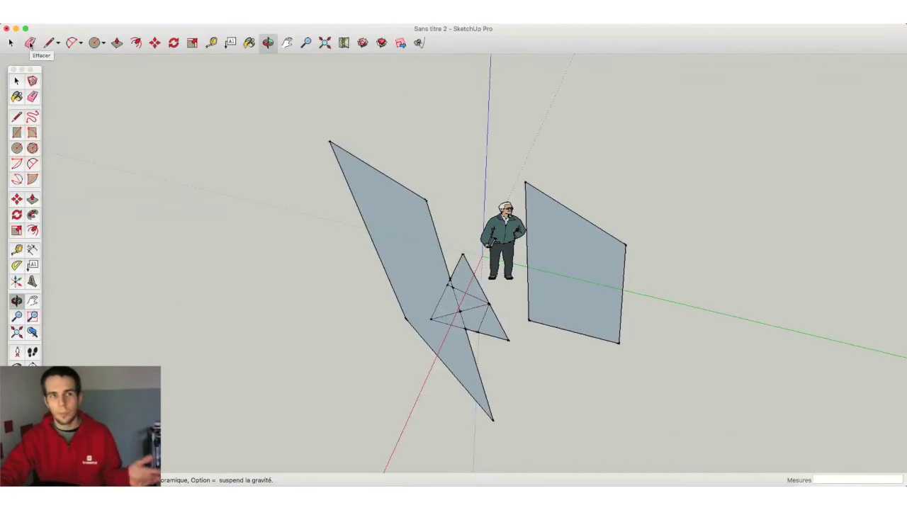
Erase the crossing face and triangle, then select and delete the remaining four-sided face
left_click(30, 42)
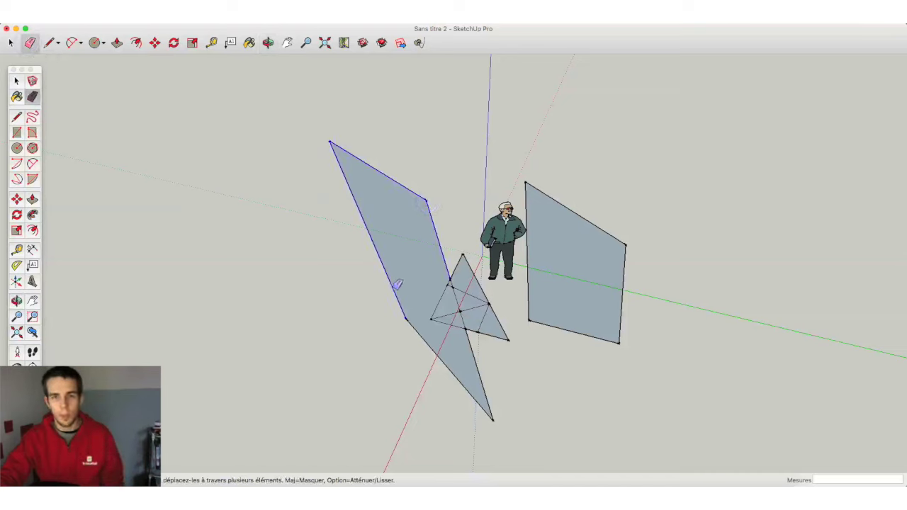
left_click_drag(449, 362, 457, 310)
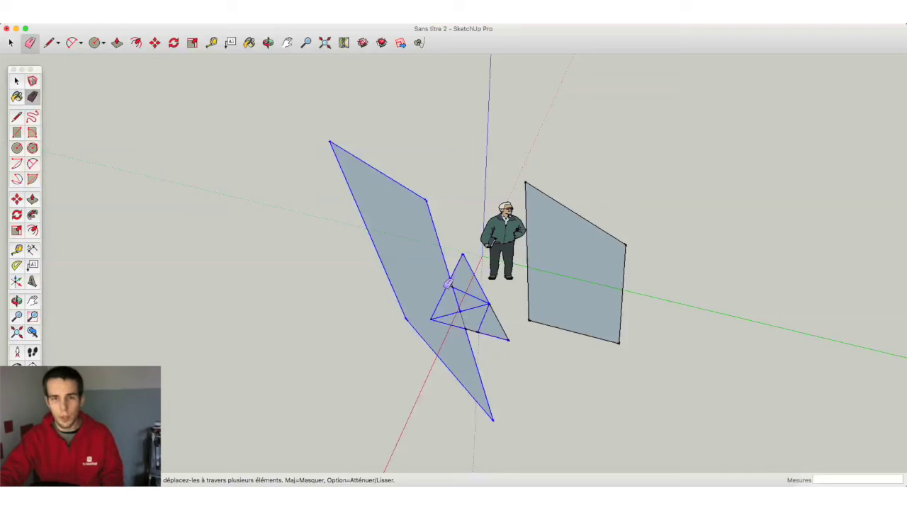
left_click_drag(464, 320, 502, 318)
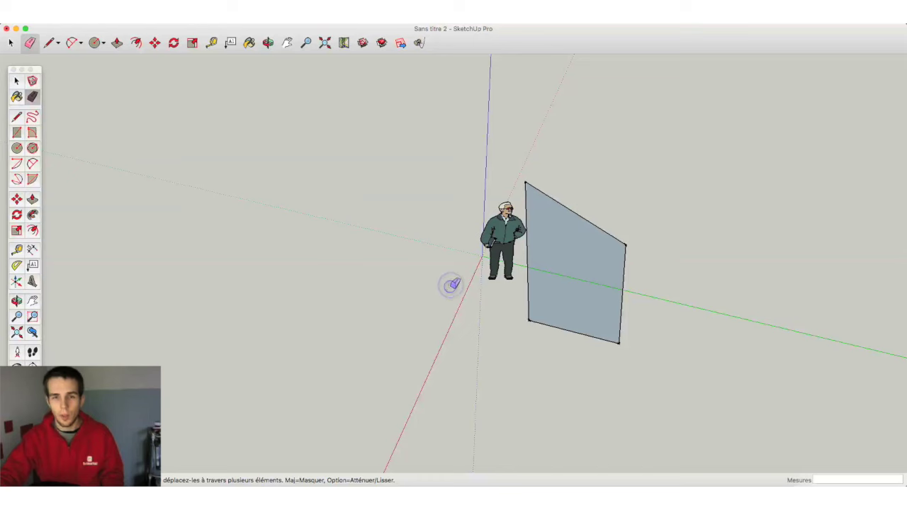
left_click(11, 43)
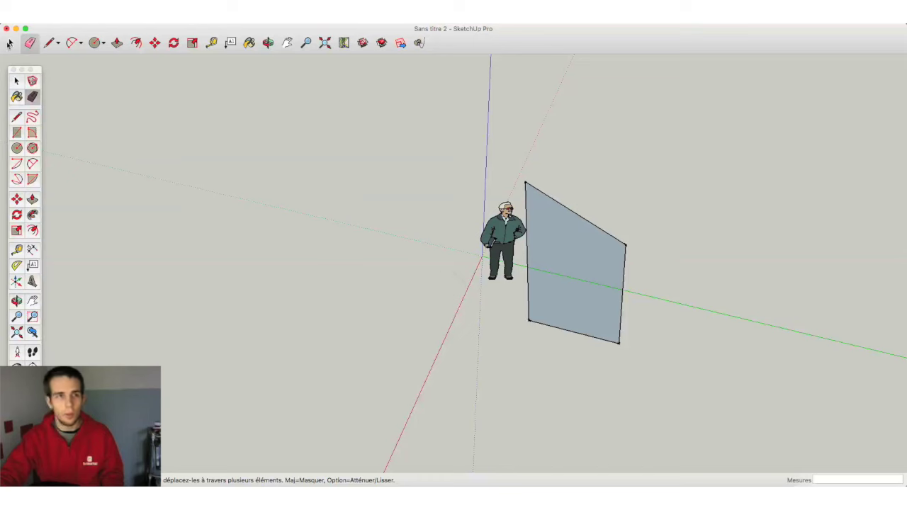
left_click(603, 255)
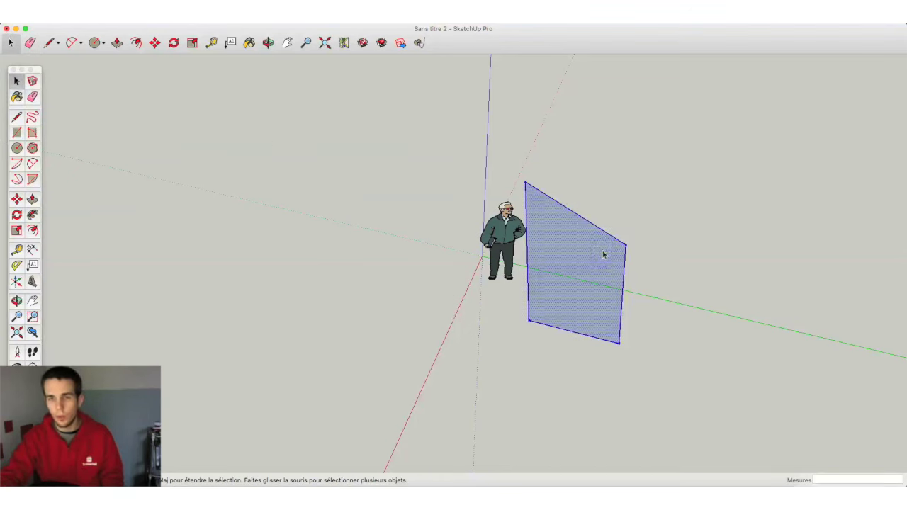
key("Delete")
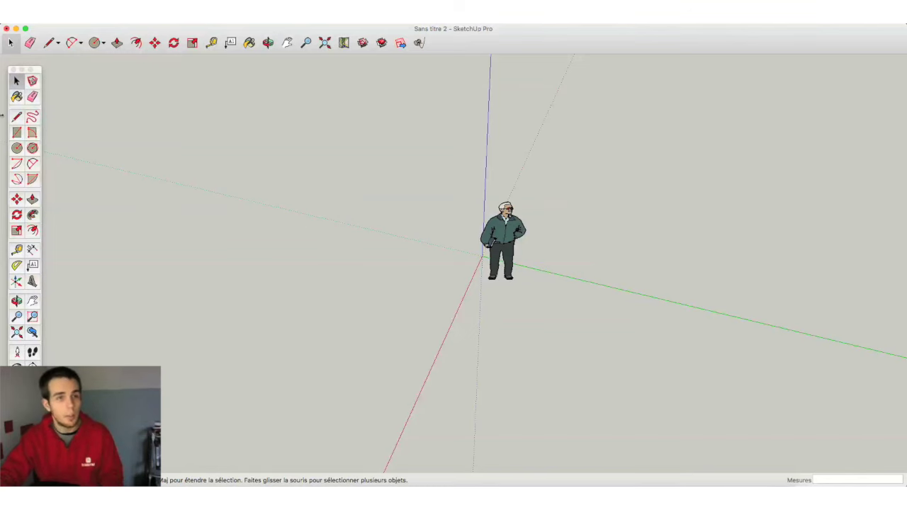
Draw a rectangle on the ground starting at the axis origin
left_click(17, 131)
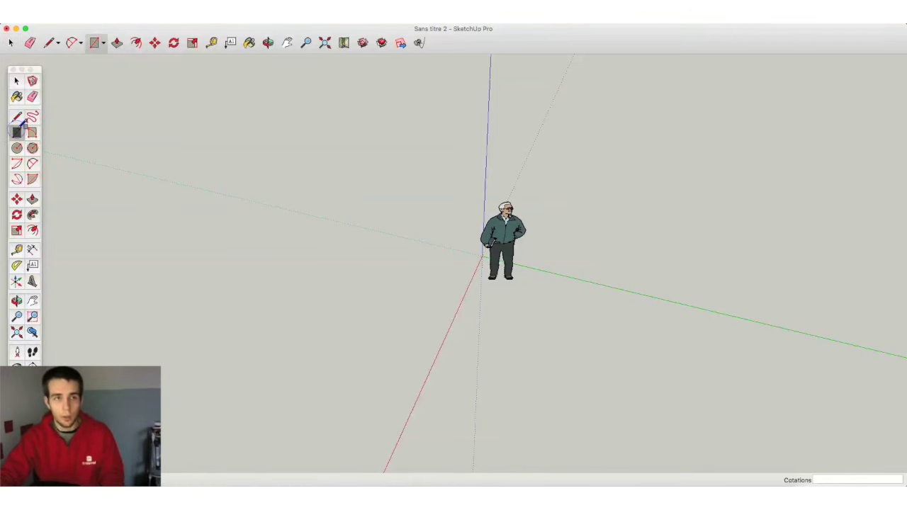
left_click(483, 255)
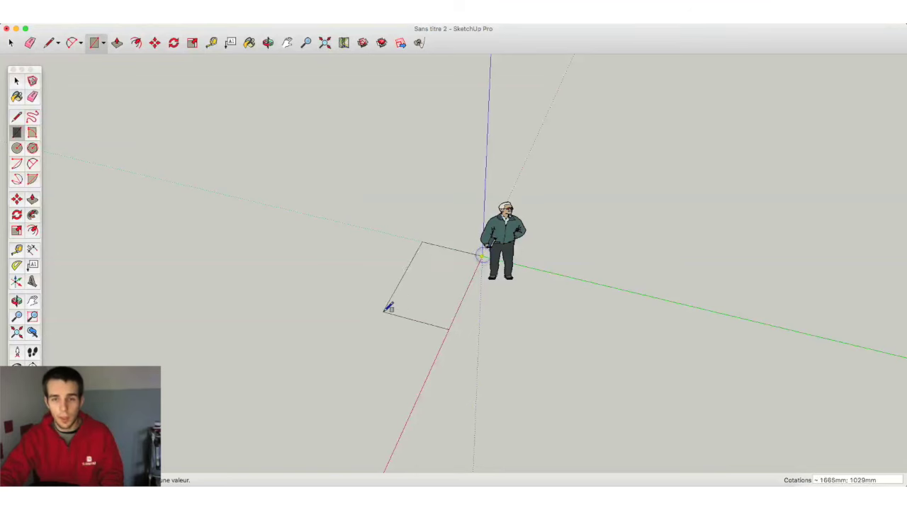
left_click(275, 313)
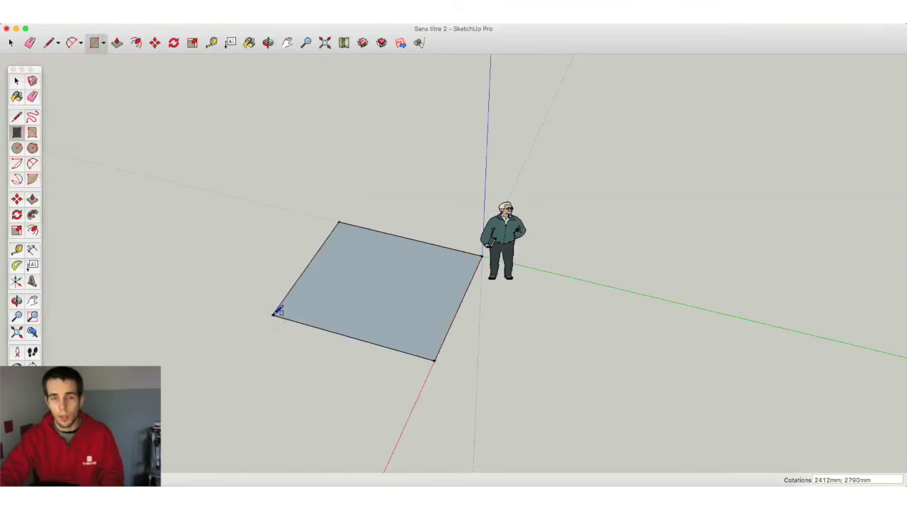
Add a circle beside the square and a six-sided polygon right of the circle
left_click(21, 150)
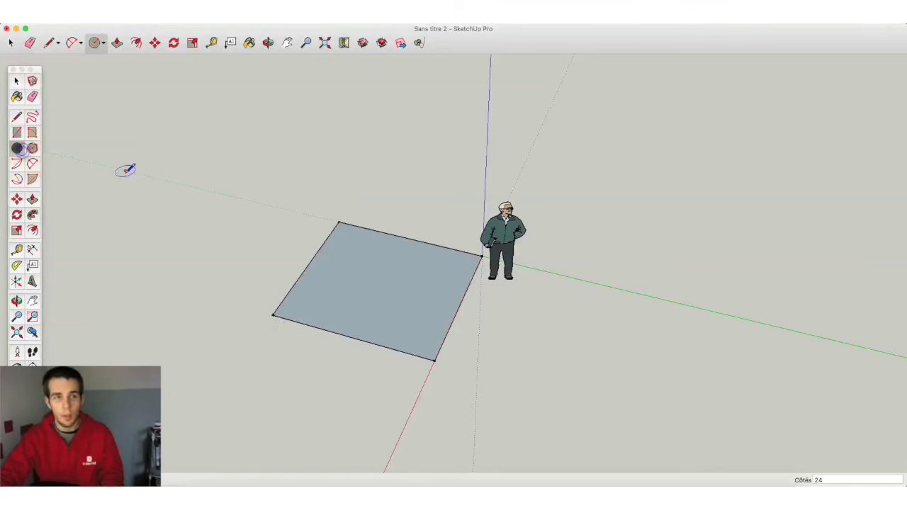
left_click(546, 313)
left_click(605, 320)
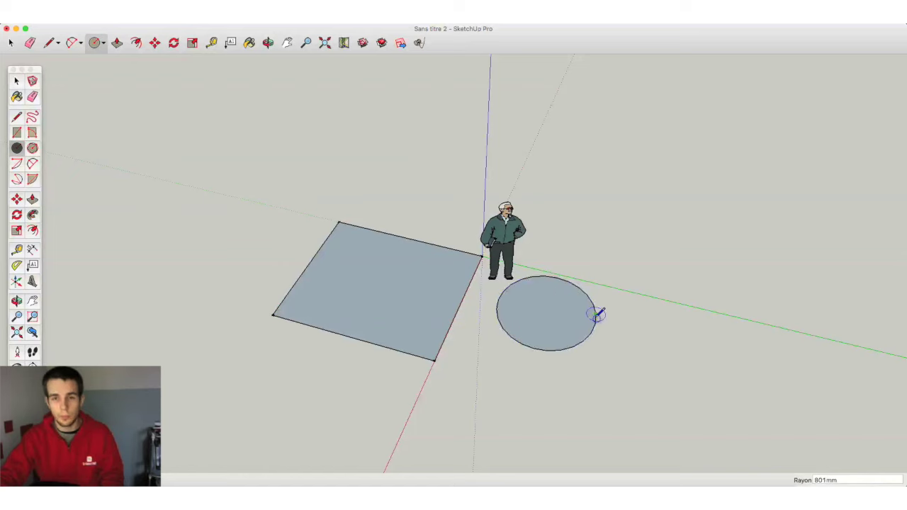
left_click(32, 147)
left_click(654, 339)
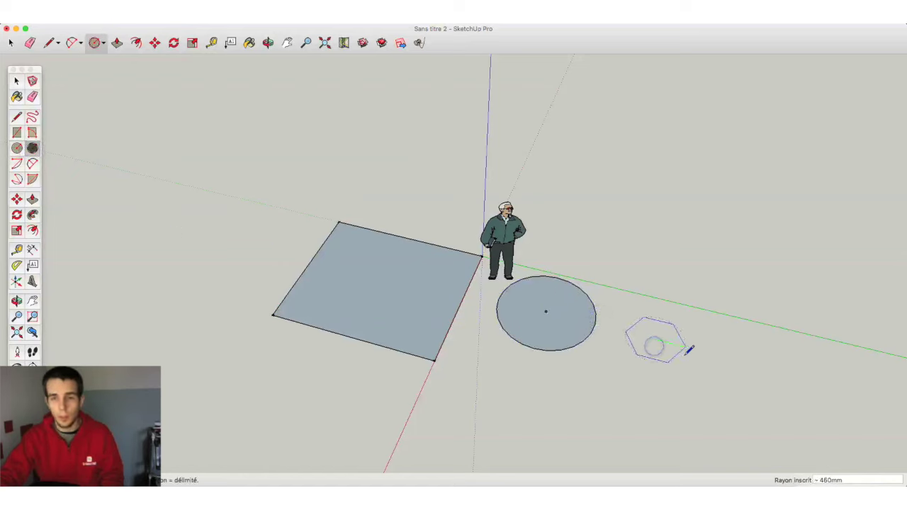
left_click(700, 353)
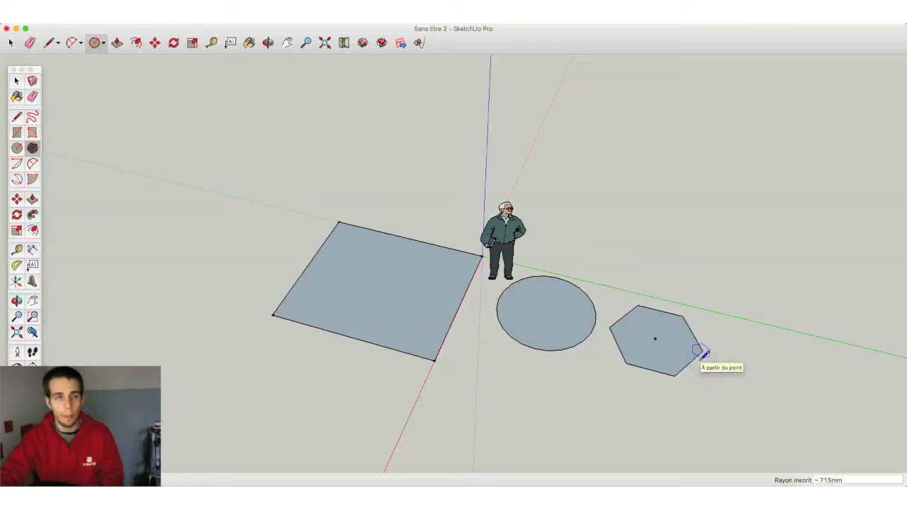
left_click(32, 164)
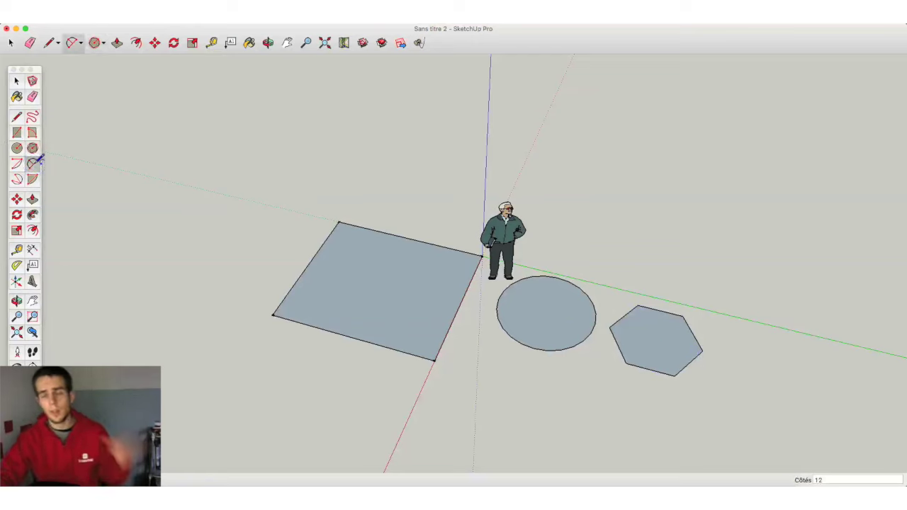
Draw a 2-point arc across the square's left corner and erase the corner outside it
left_click(33, 162)
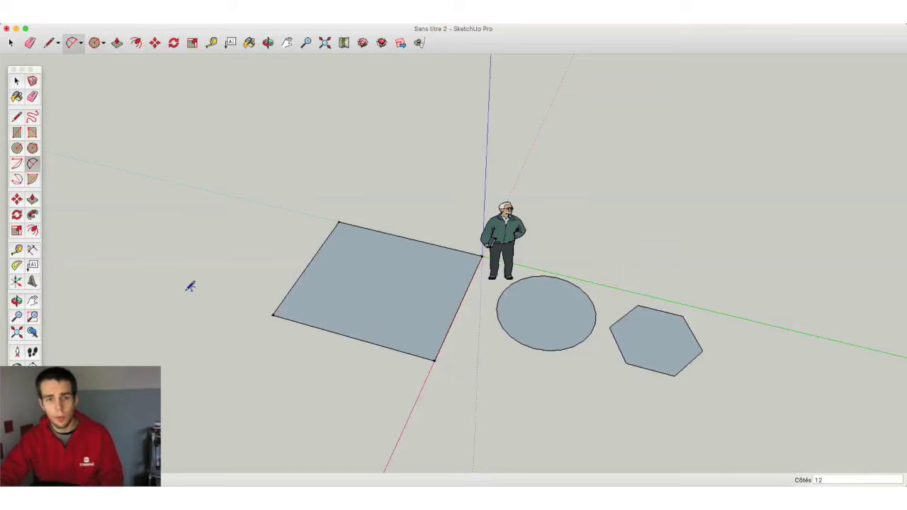
left_click(302, 274)
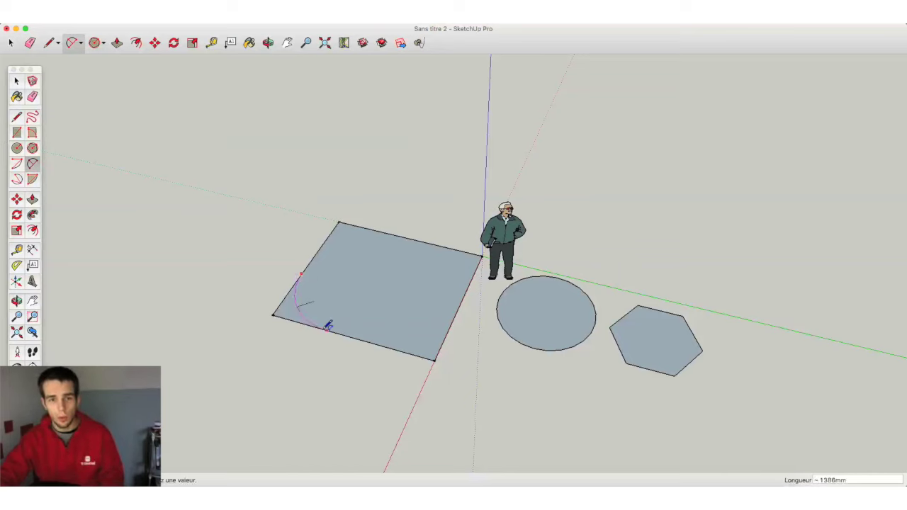
left_click(327, 328)
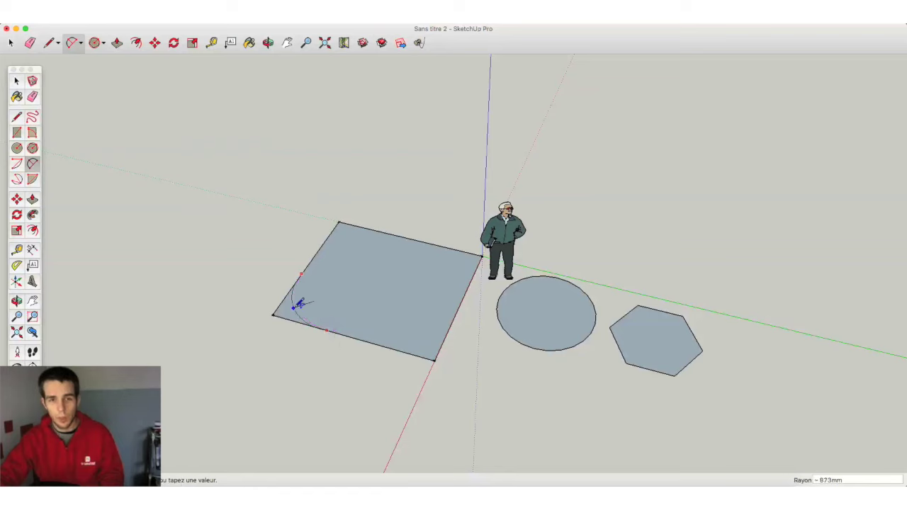
key("e")
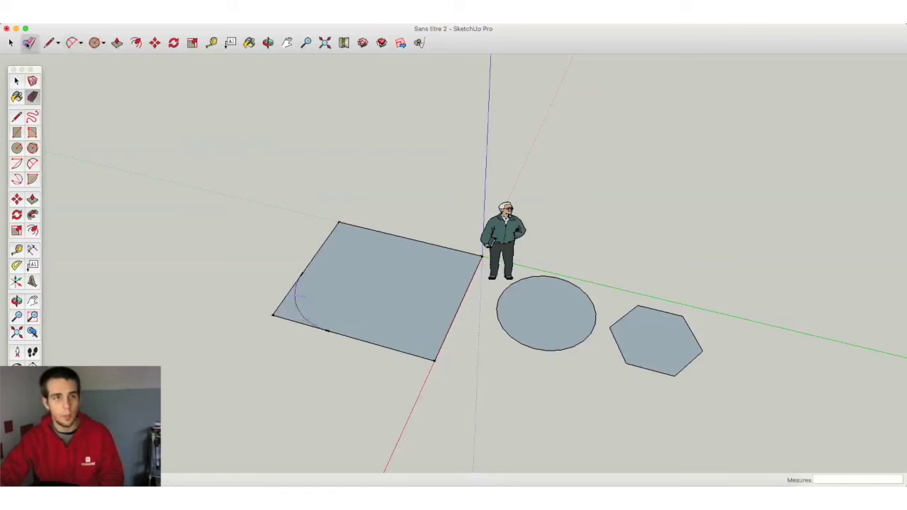
left_click_drag(308, 324, 283, 305)
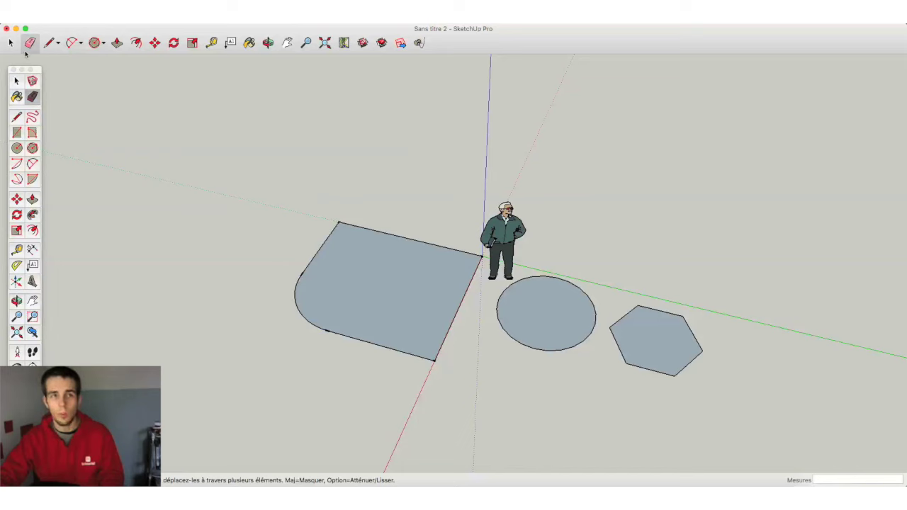
left_click(13, 44)
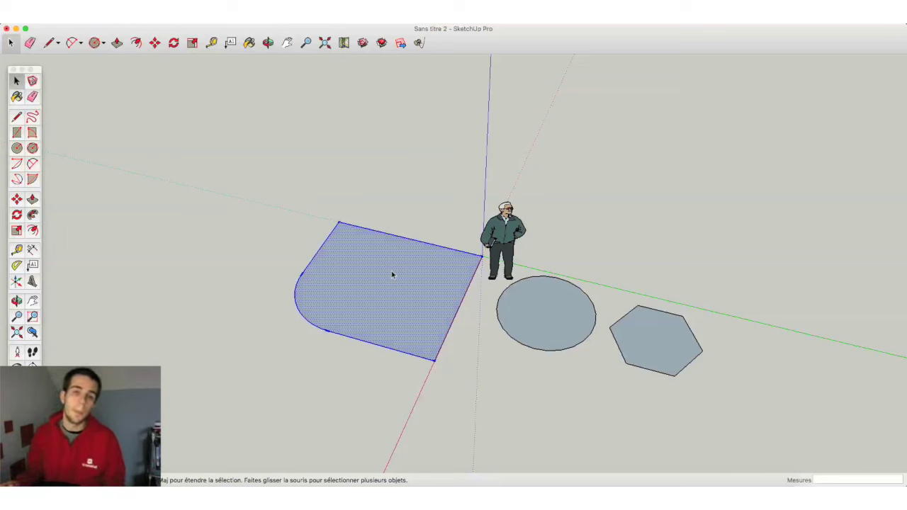
left_click(287, 248)
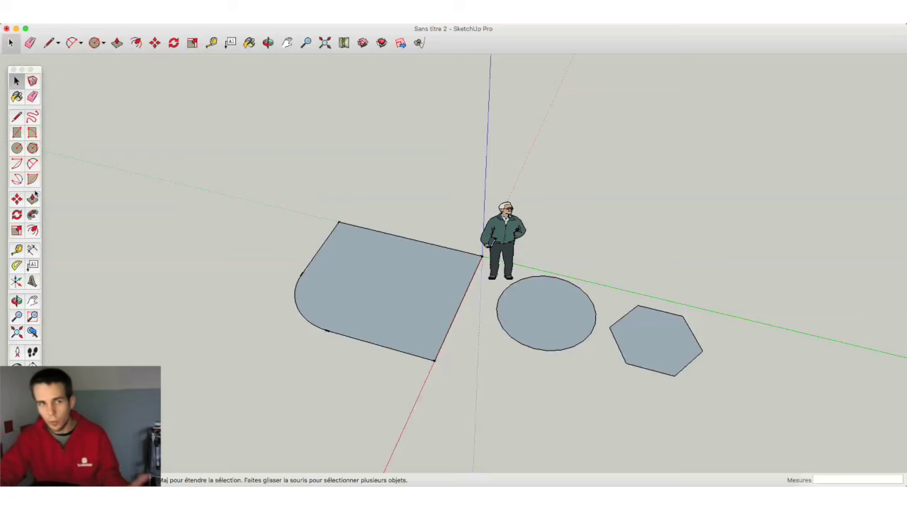
Orbit to eye level and Push/Pull the rounded face up 2151mm into a block
left_click(32, 199)
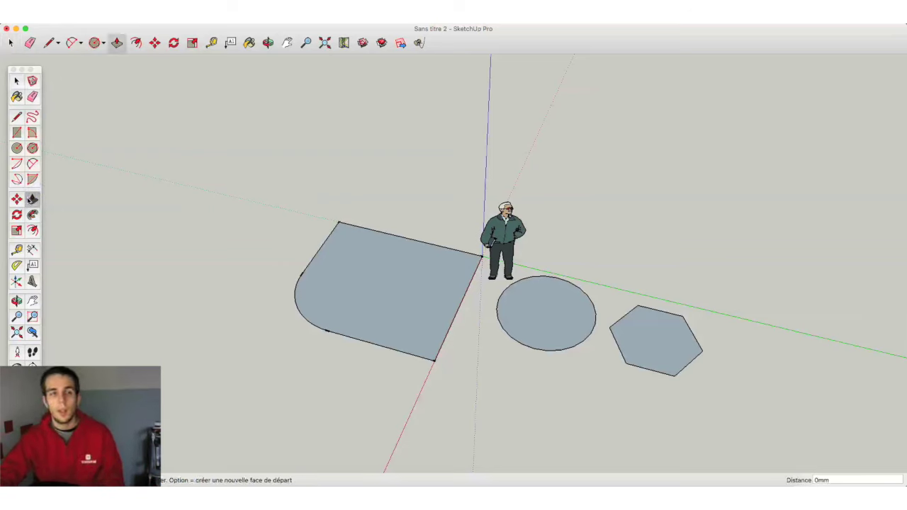
left_click(17, 199)
left_click(32, 200)
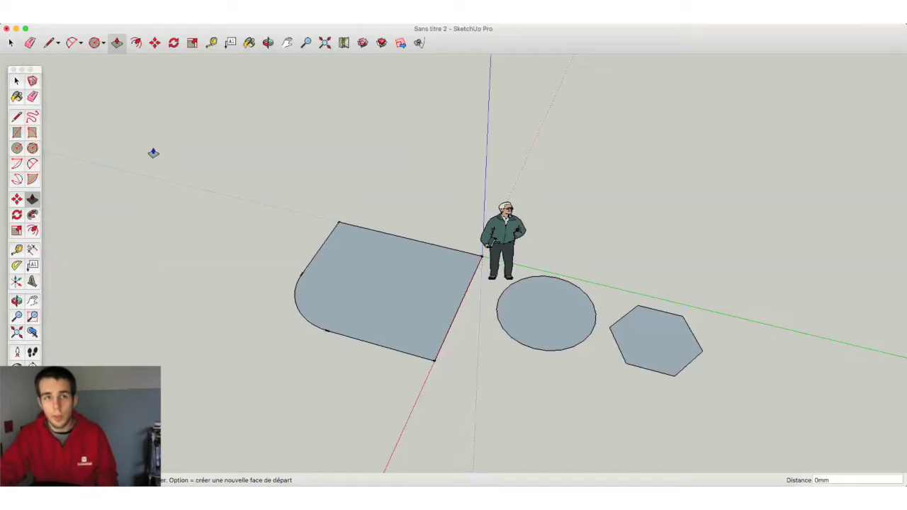
left_click(268, 42)
mouse_move(471, 183)
left_mouse_down()
mouse_move(406, 297)
mouse_move(390, 123)
mouse_move(464, 107)
mouse_move(600, 278)
left_mouse_up()
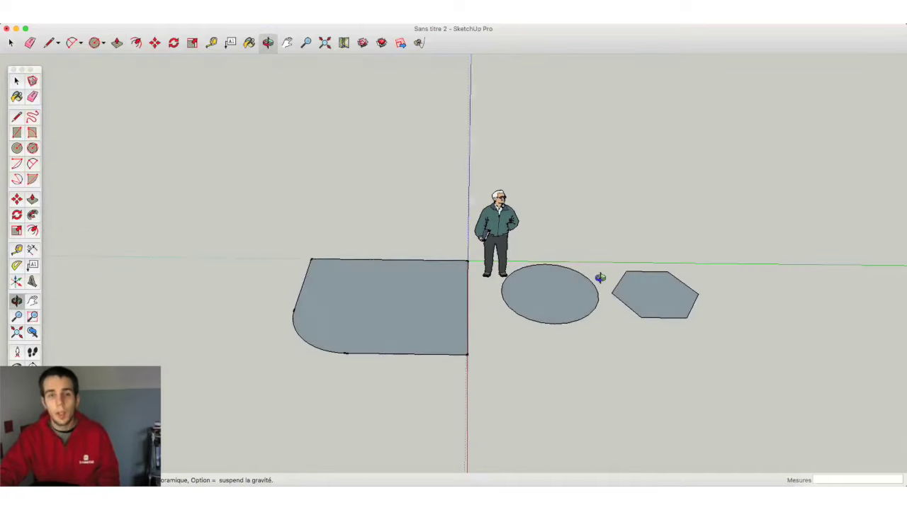
left_click(31, 200)
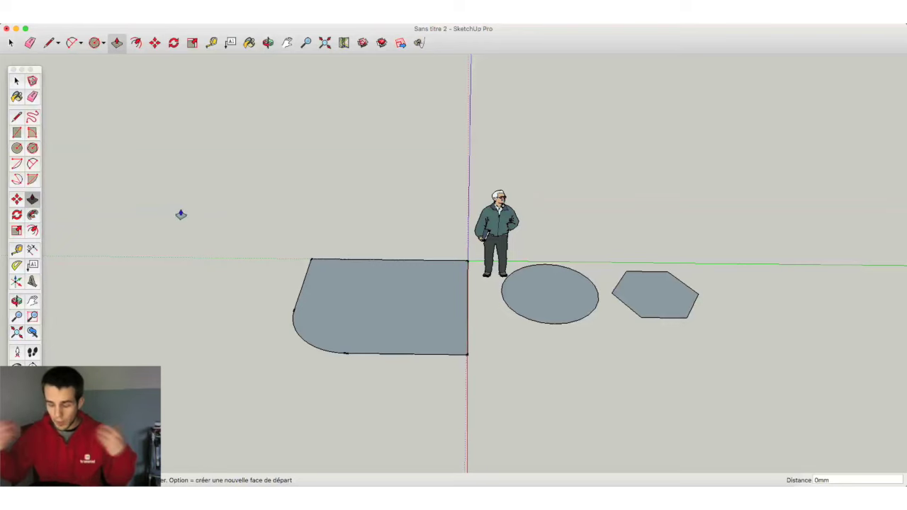
left_click(387, 318)
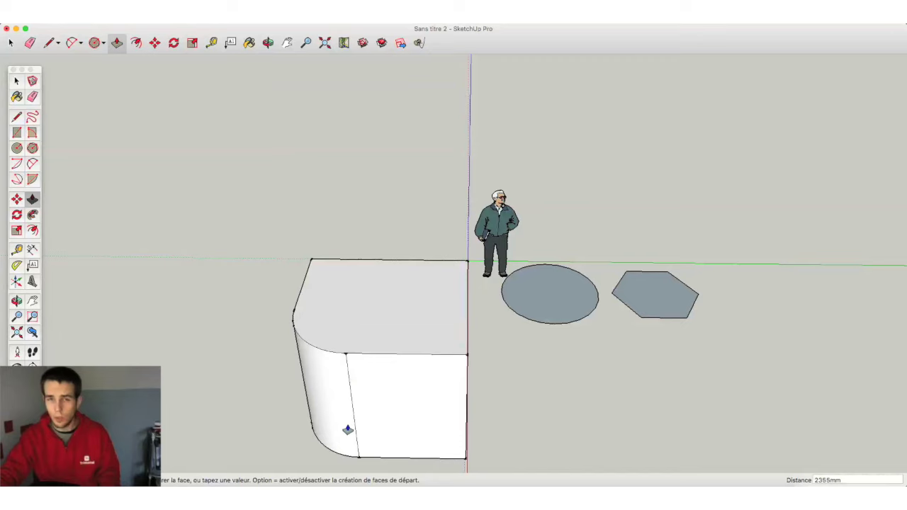
left_click(390, 306)
left_click(390, 306)
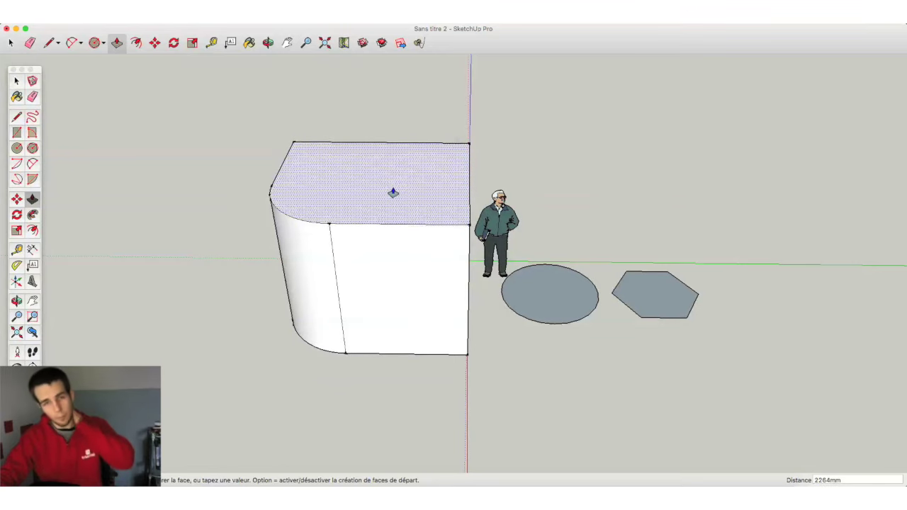
left_click(393, 196)
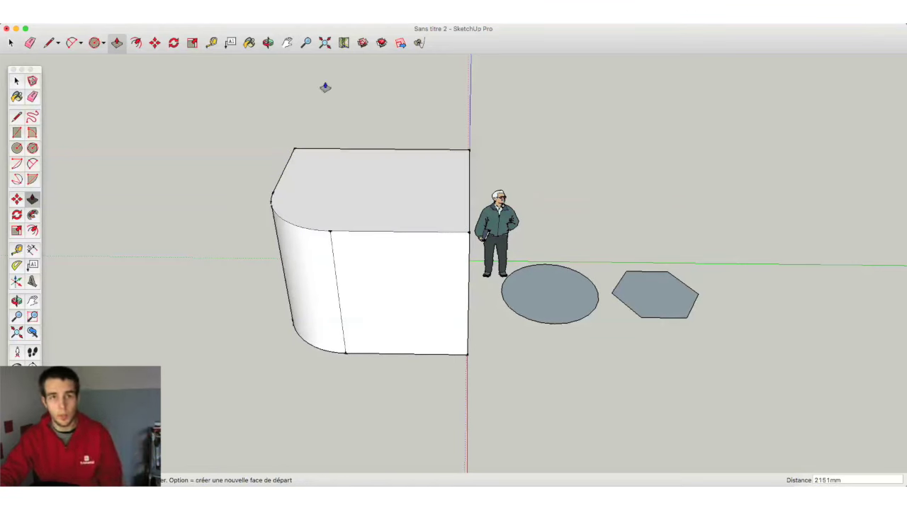
left_click(268, 43)
mouse_move(473, 244)
left_mouse_down()
mouse_move(196, 257)
mouse_move(311, 153)
left_mouse_up()
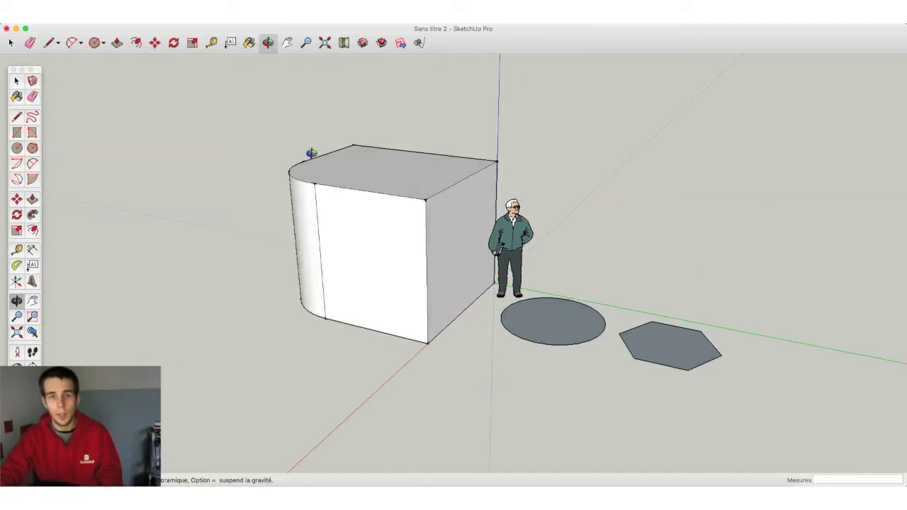
Extrude the circle and the hexagon each 2151mm tall, forming a cylinder and hexagonal prism
left_click(116, 42)
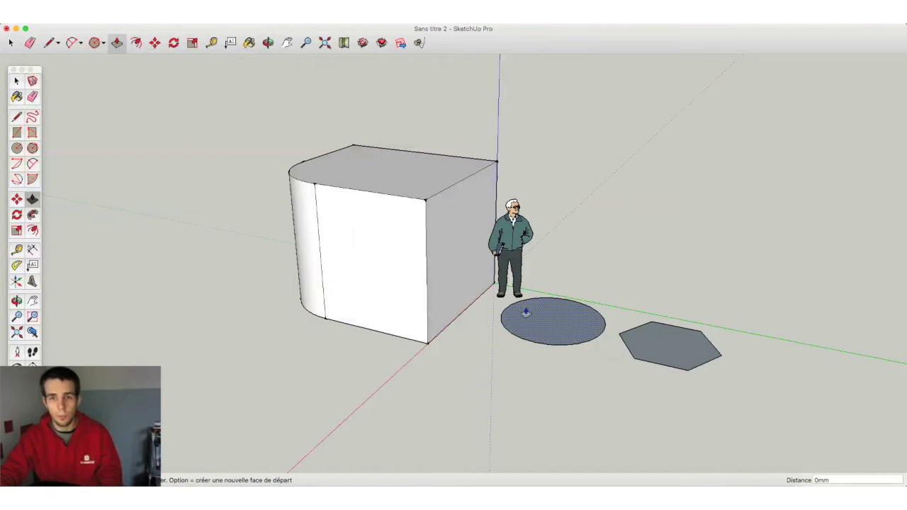
double_click(526, 309)
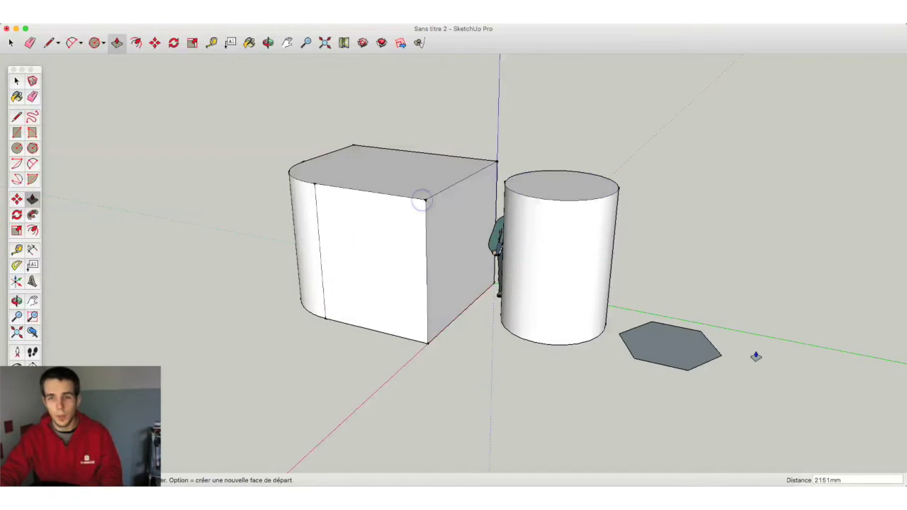
left_click(694, 358)
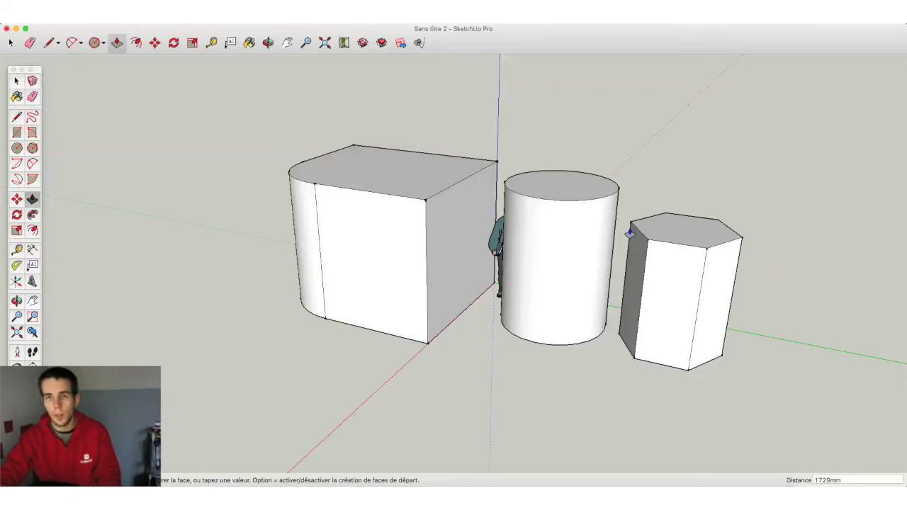
left_click(603, 200)
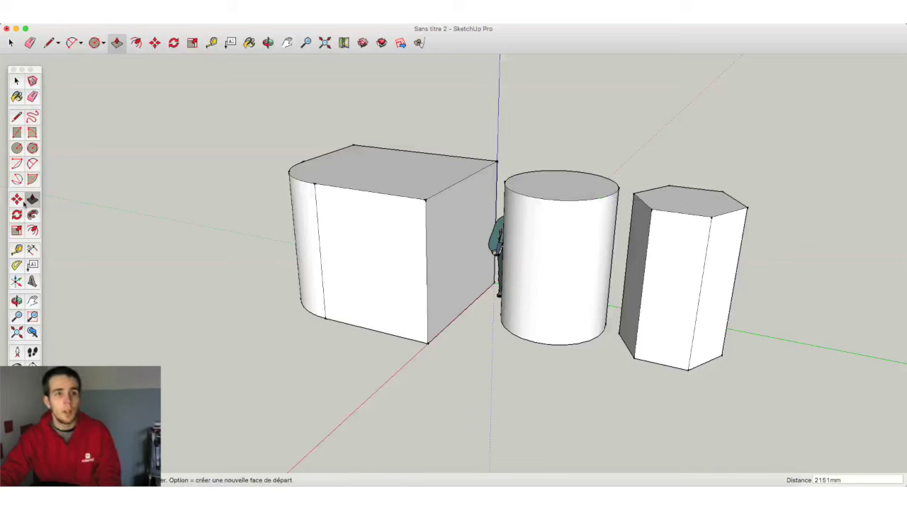
Select the whole rounded box and move it about 2865mm along the red axis
left_click(16, 81)
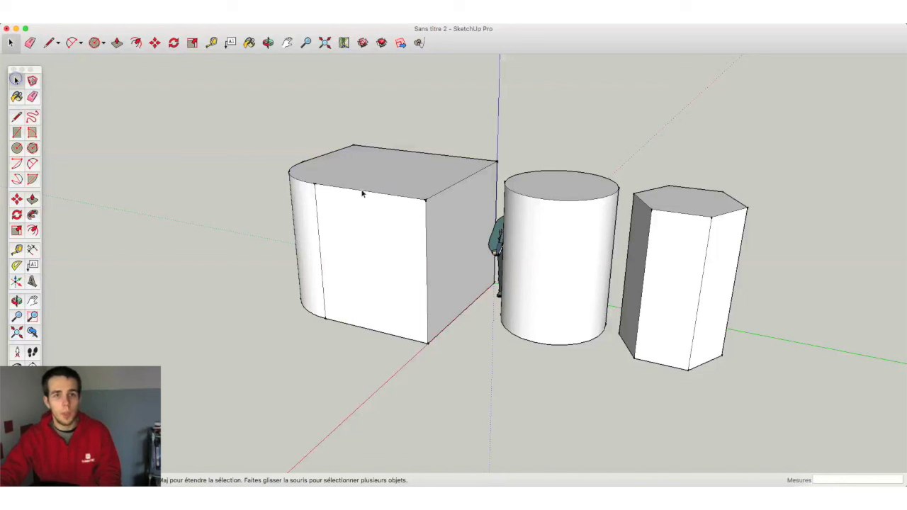
triple_click(461, 241)
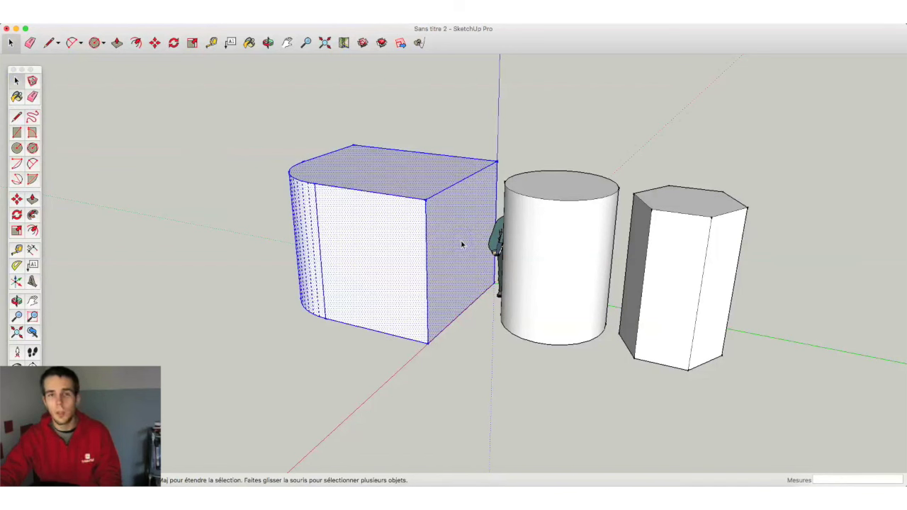
left_click(18, 198)
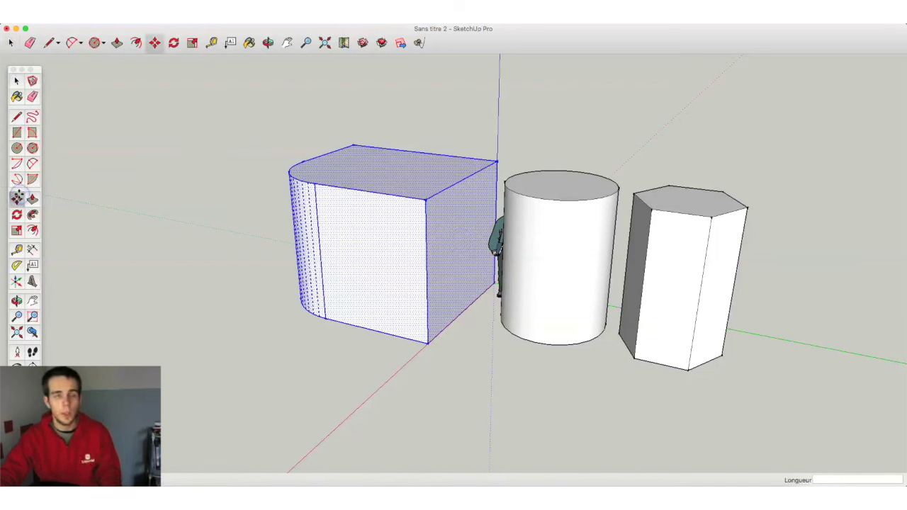
left_click(417, 237)
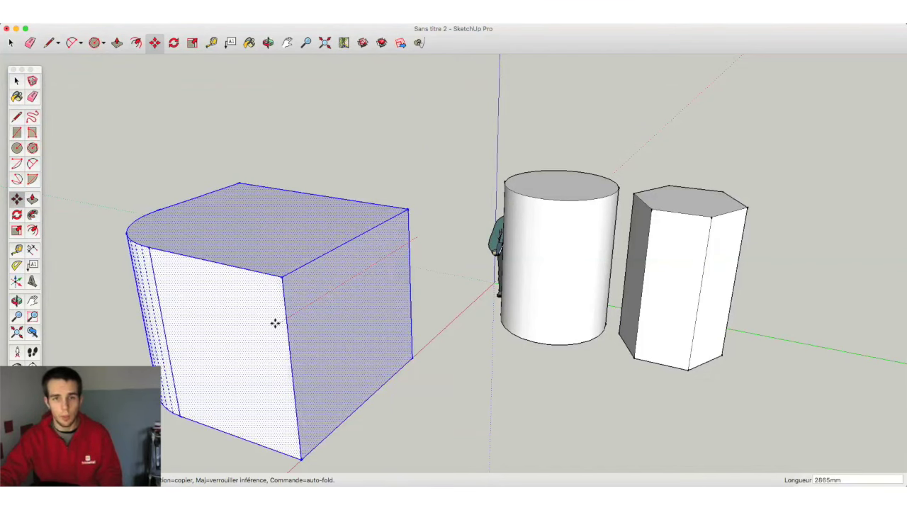
left_click(17, 214)
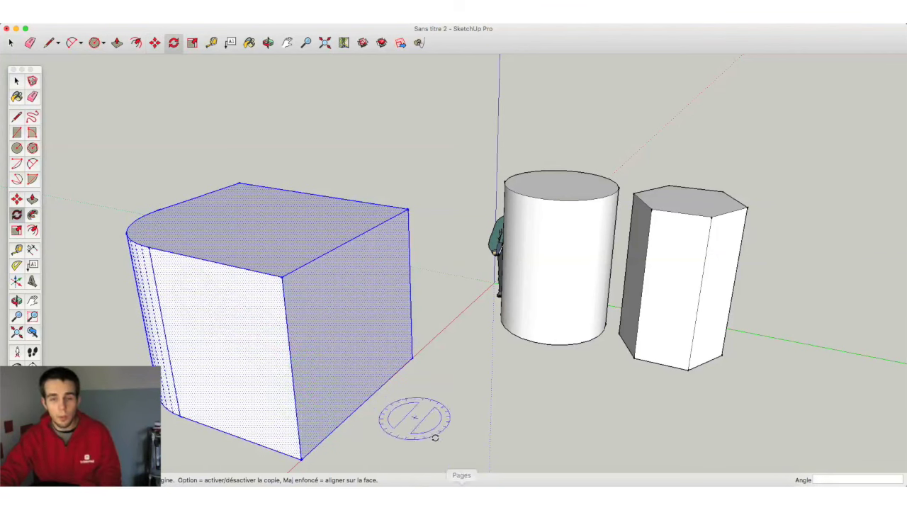
Rotate the rounded box 90° about its base so its curved side faces front
scroll(405, 414, "down", 3)
scroll(408, 421, "up", 1)
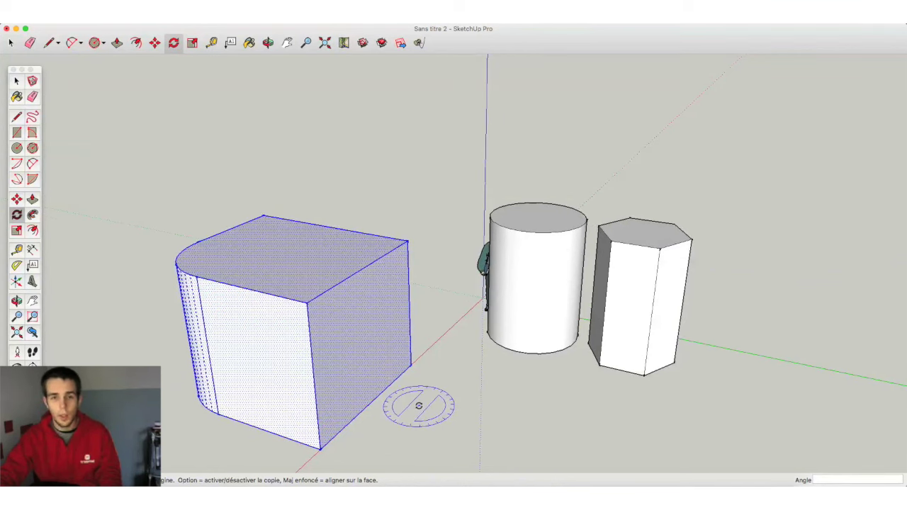
left_click(419, 405)
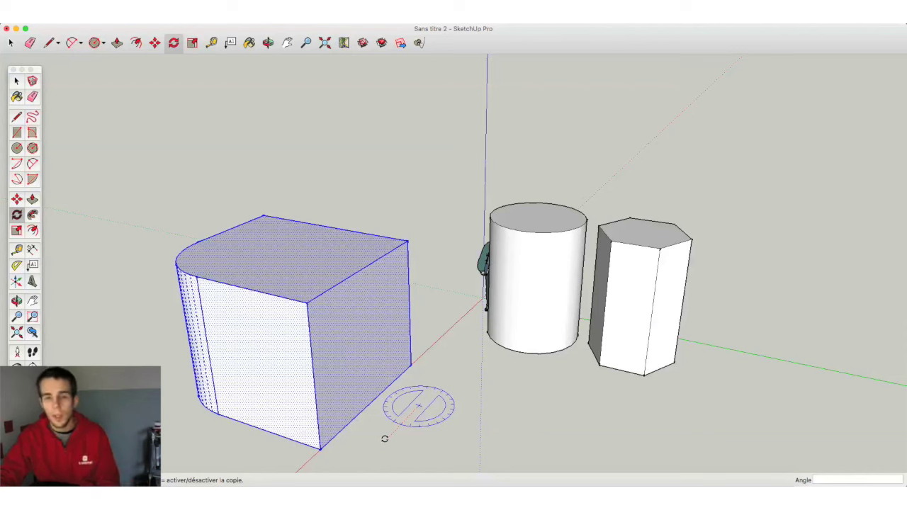
left_click(387, 439)
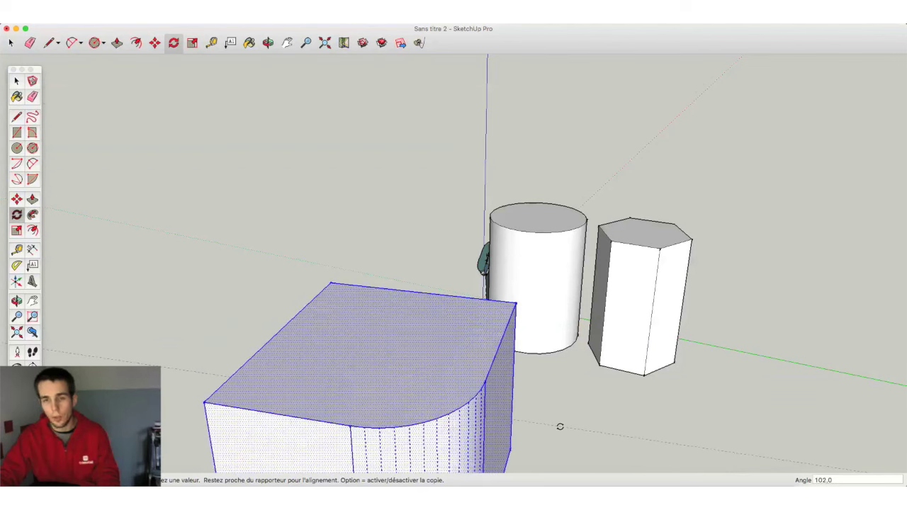
left_click(549, 444)
scroll(543, 441, "down", 3)
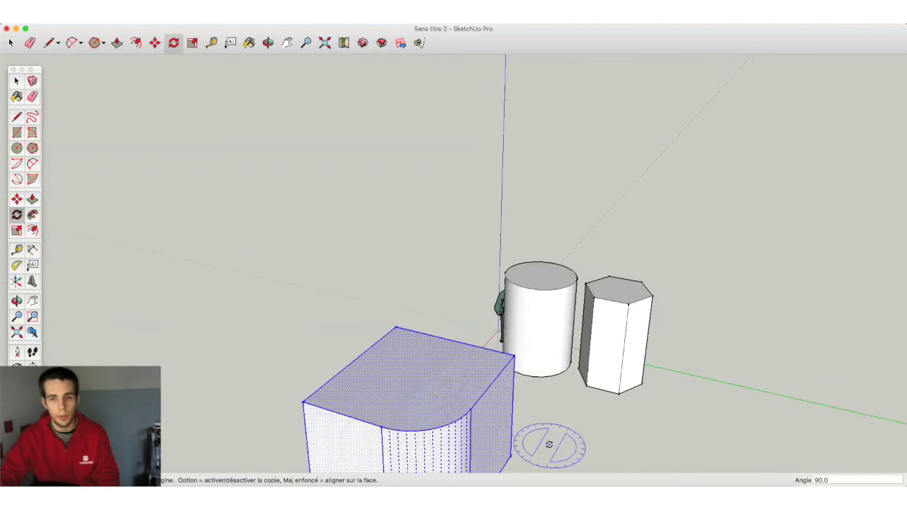
left_click(268, 42)
left_click_drag(543, 403, 303, 235)
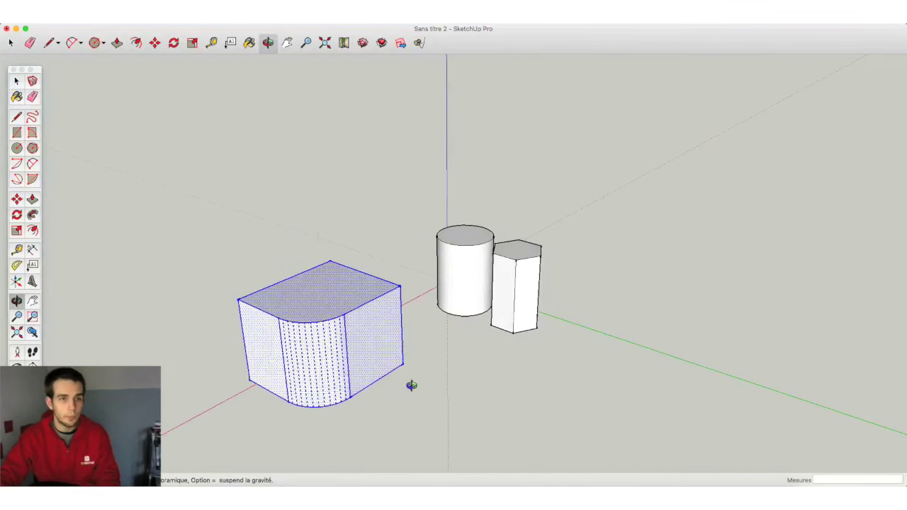
left_click_drag(411, 385, 357, 362)
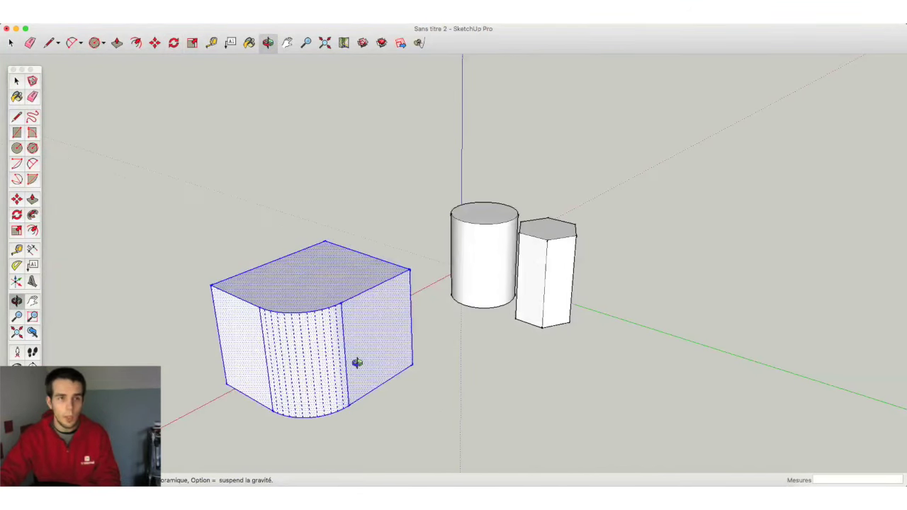
Scale the rounded box by its corner and red-axis grips, then deselect it
left_click(17, 231)
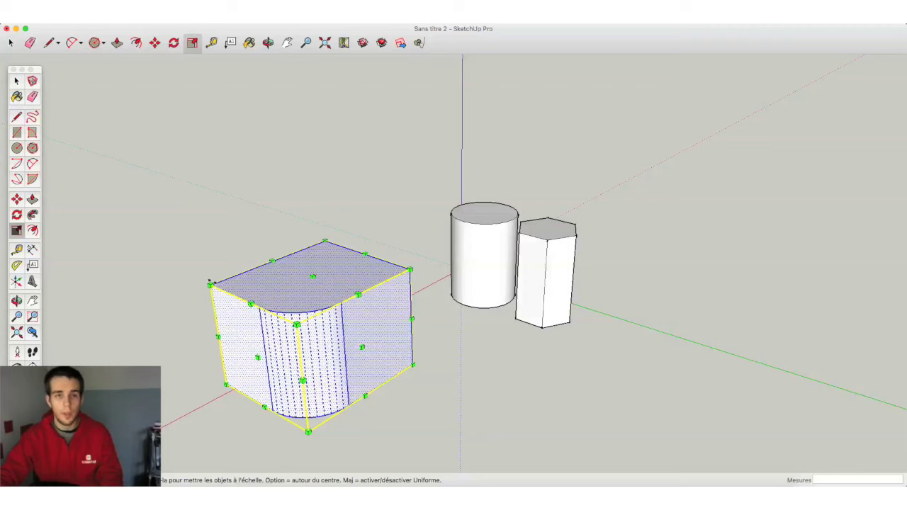
mouse_move(210, 282)
left_mouse_down()
mouse_move(360, 338)
mouse_move(183, 282)
left_mouse_up()
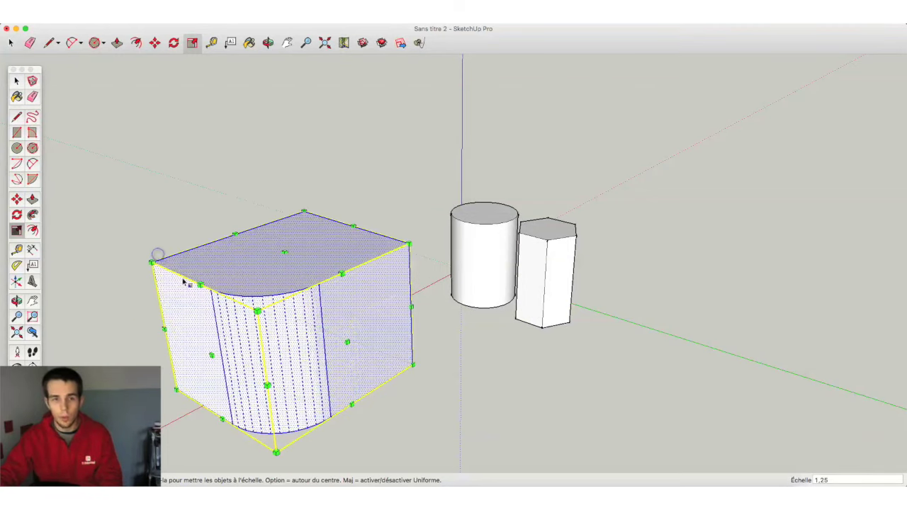
left_click_drag(211, 354, 238, 342)
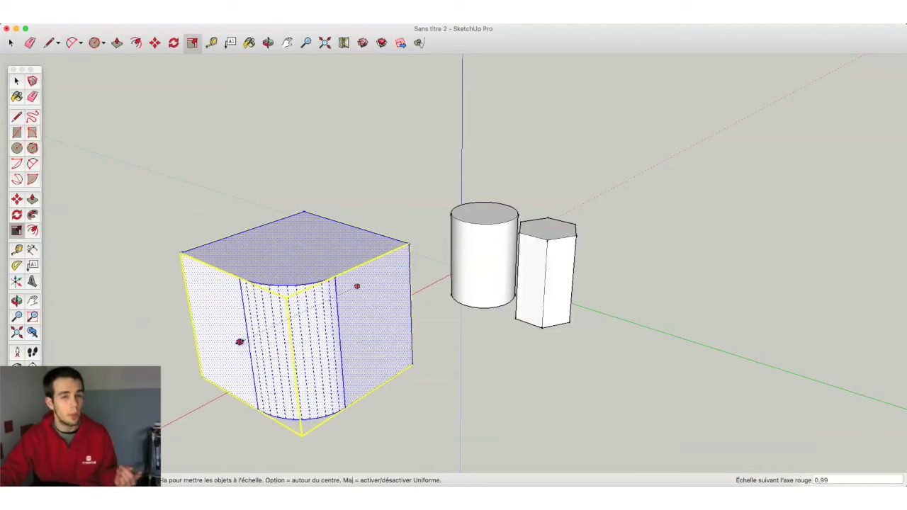
left_click_drag(239, 342, 178, 370)
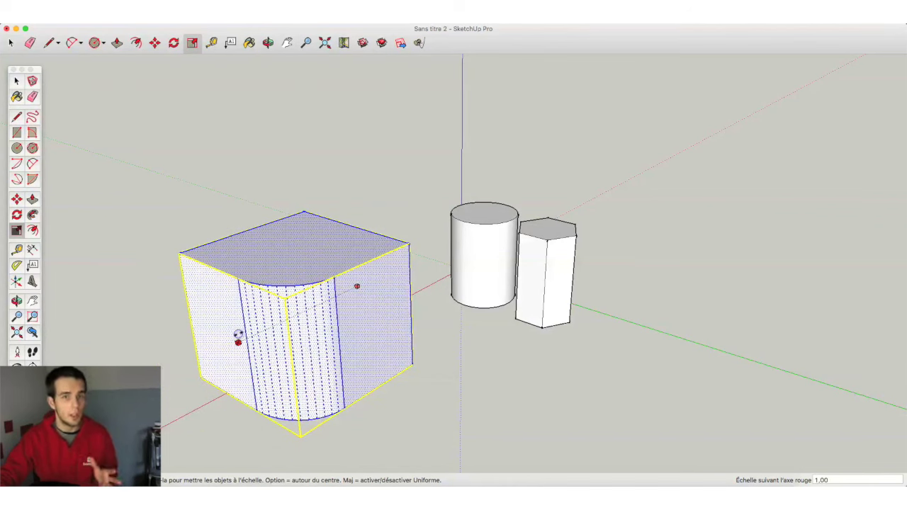
left_click(237, 340)
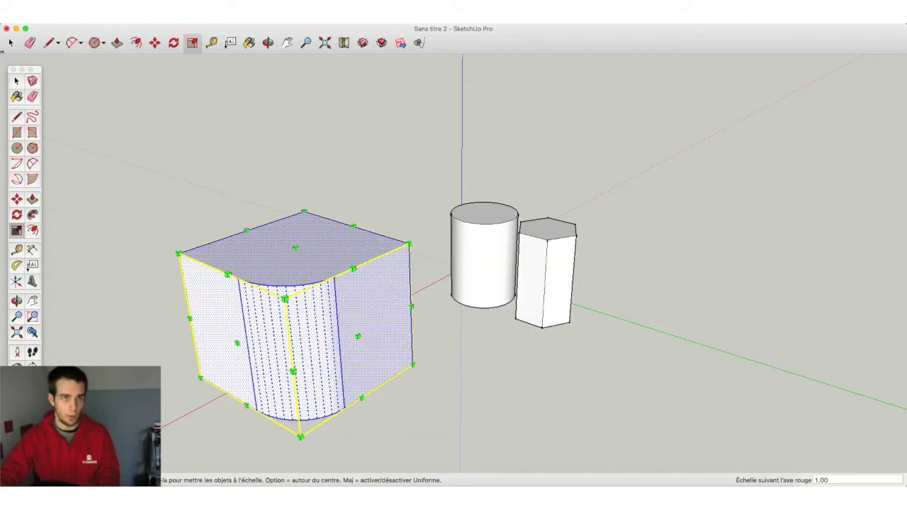
left_click(11, 43)
left_click(315, 169)
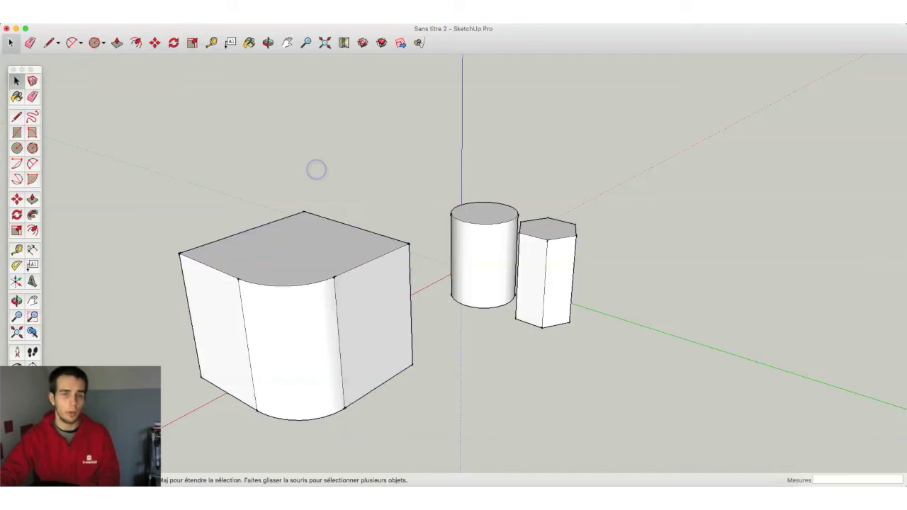
Push/pull the box's flat end face outward about 2069 mm to lengthen it
left_click(267, 42)
mouse_move(530, 250)
left_mouse_down()
mouse_move(97, 324)
mouse_move(326, 168)
mouse_move(324, 199)
left_mouse_up()
key("space")
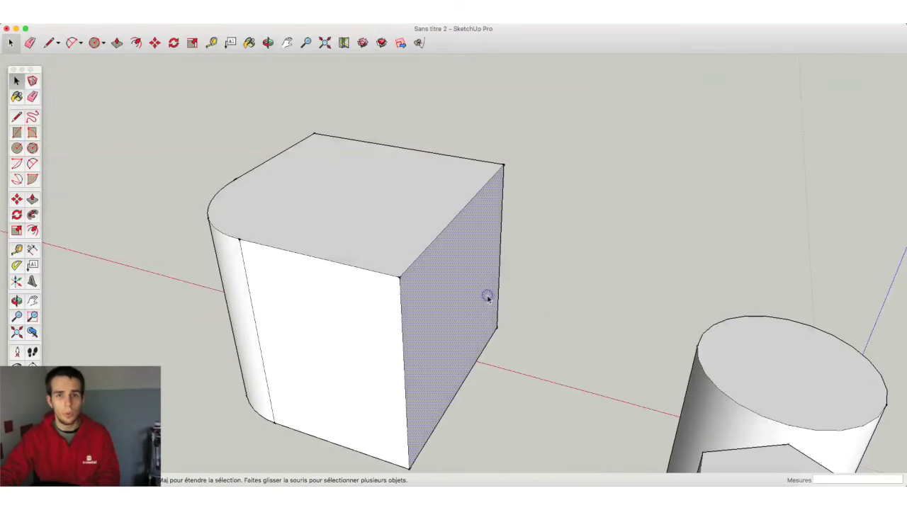
double_click(487, 298)
left_click(391, 127)
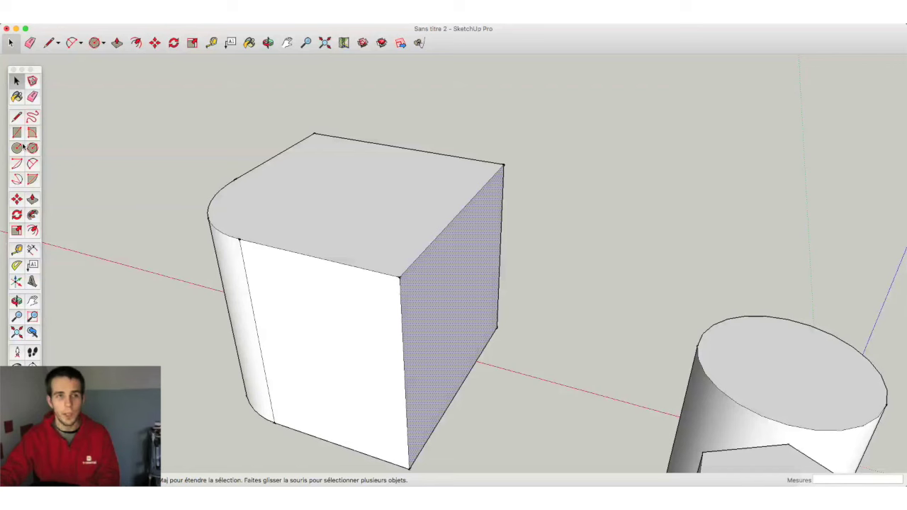
left_click(32, 201)
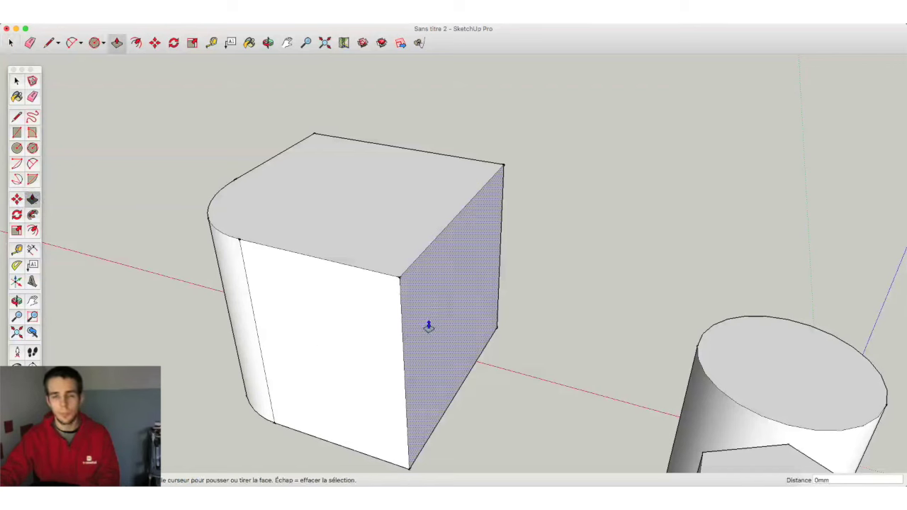
left_click_drag(435, 304, 624, 326)
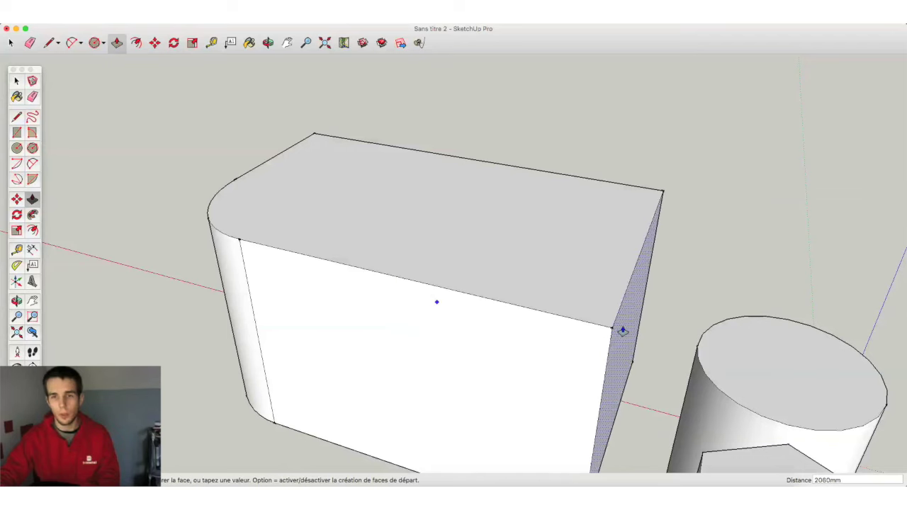
left_click(268, 43)
left_click_drag(203, 202, 652, 446)
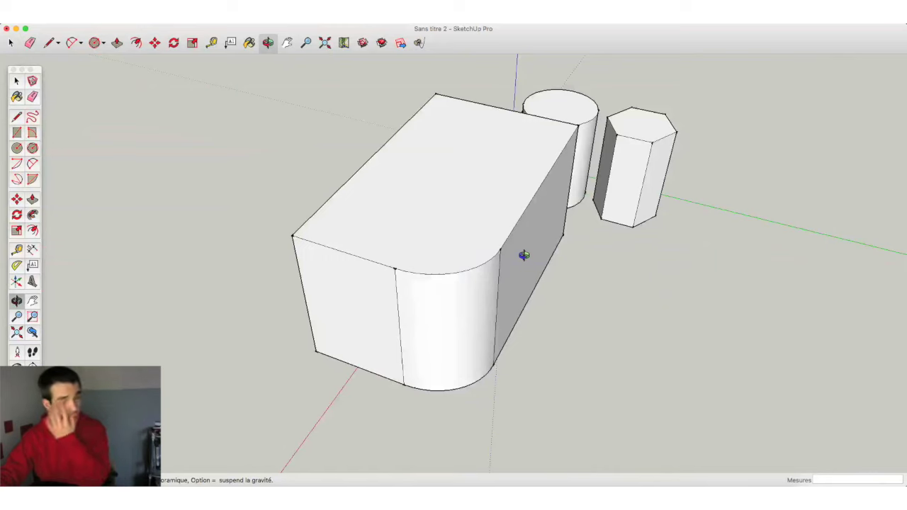
Offset the top face's outline inward, leaving a rim around the box's top
left_click(32, 231)
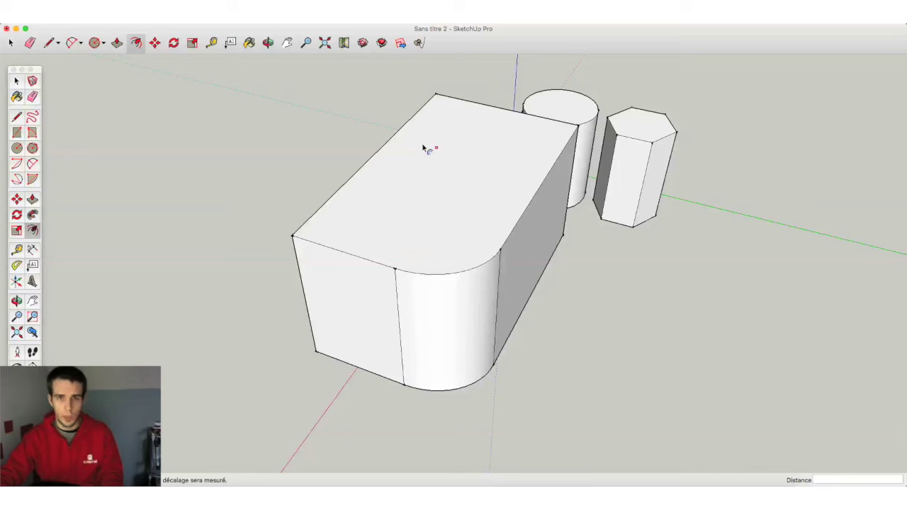
left_click(16, 83)
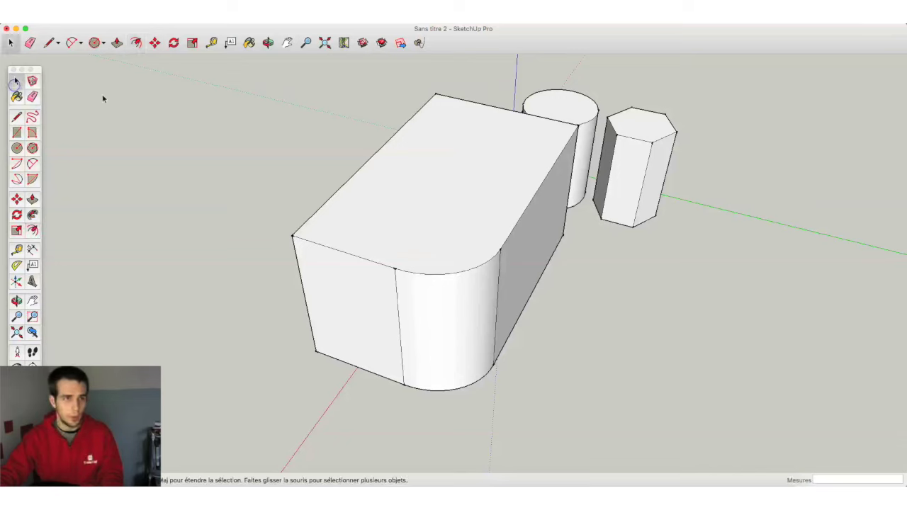
left_click(281, 142)
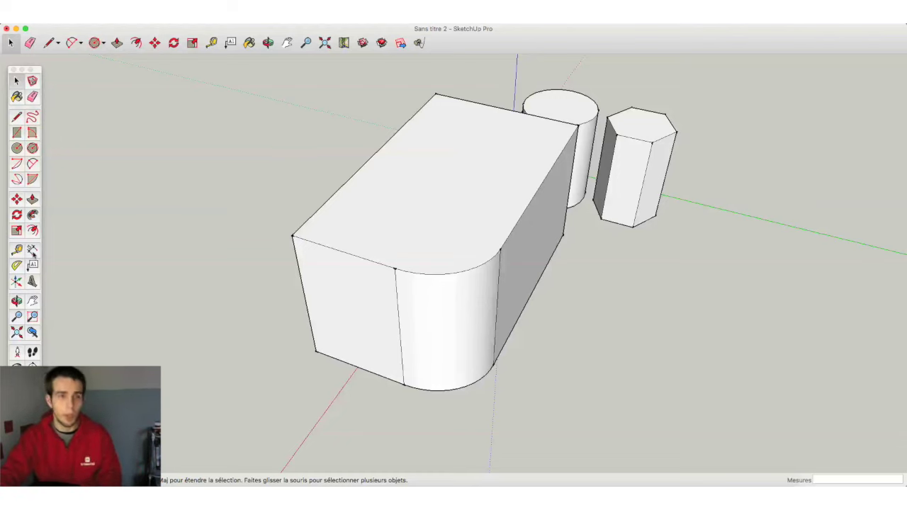
left_click(32, 232)
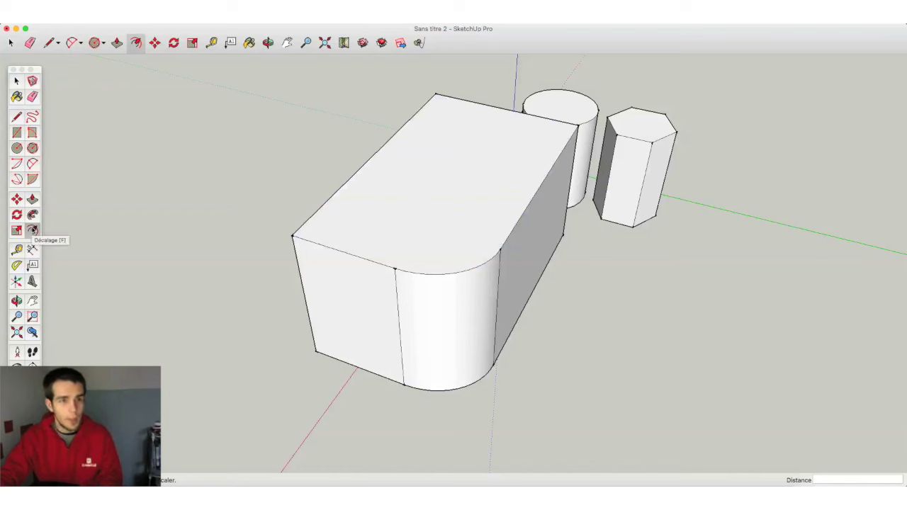
left_click(374, 163)
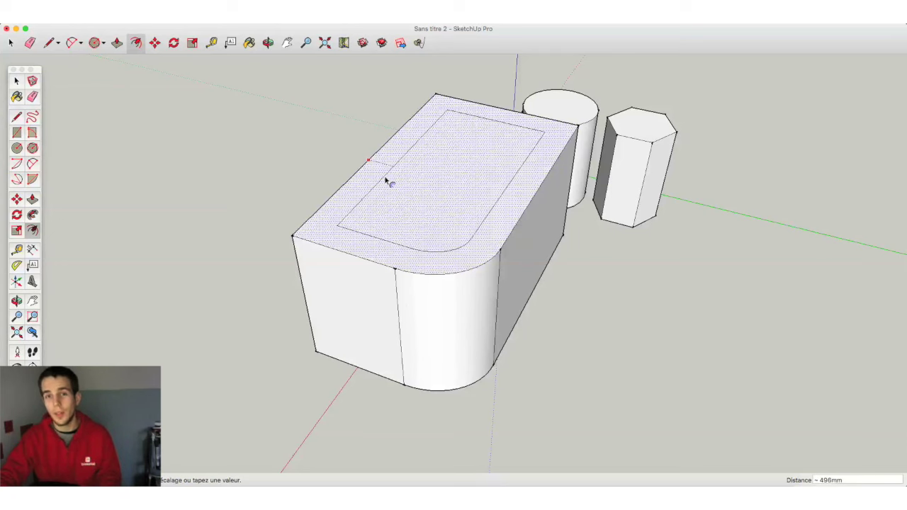
left_click(386, 182)
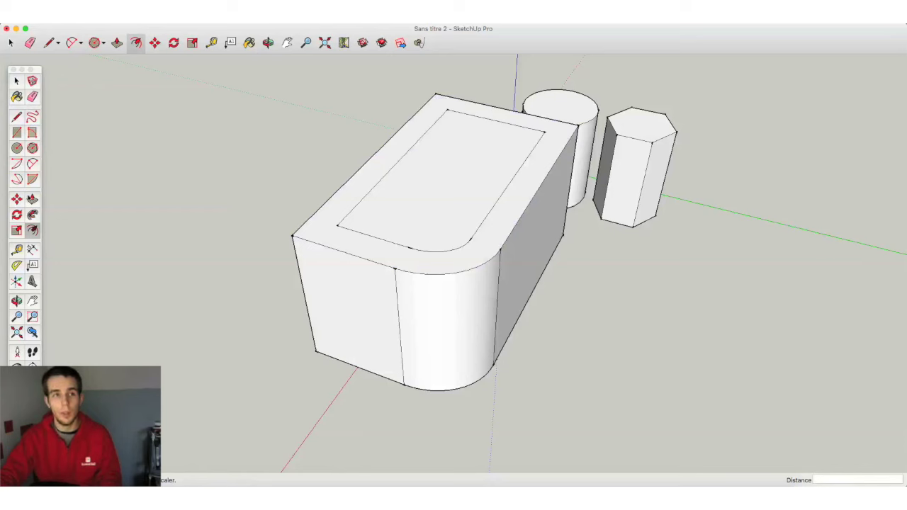
Push the inset top face down through the box to hollow it into a walled shell
key("p")
left_click(429, 205)
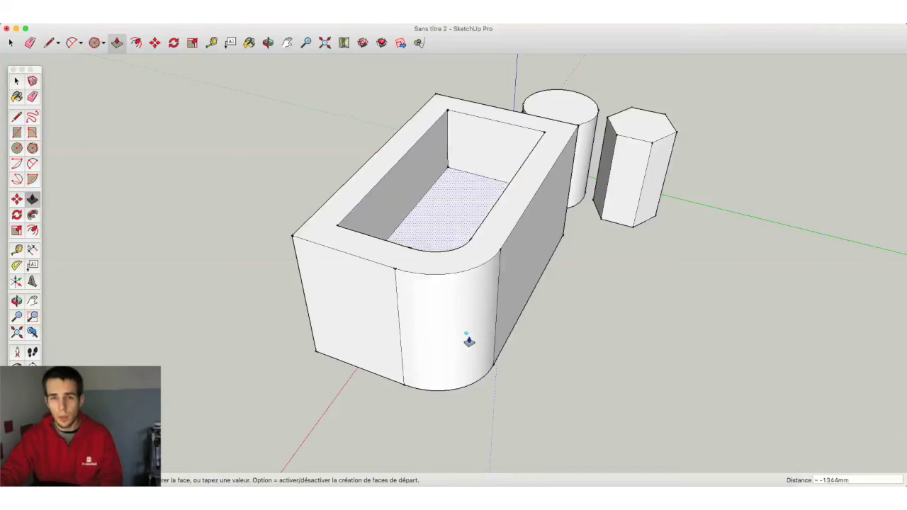
left_click(508, 344)
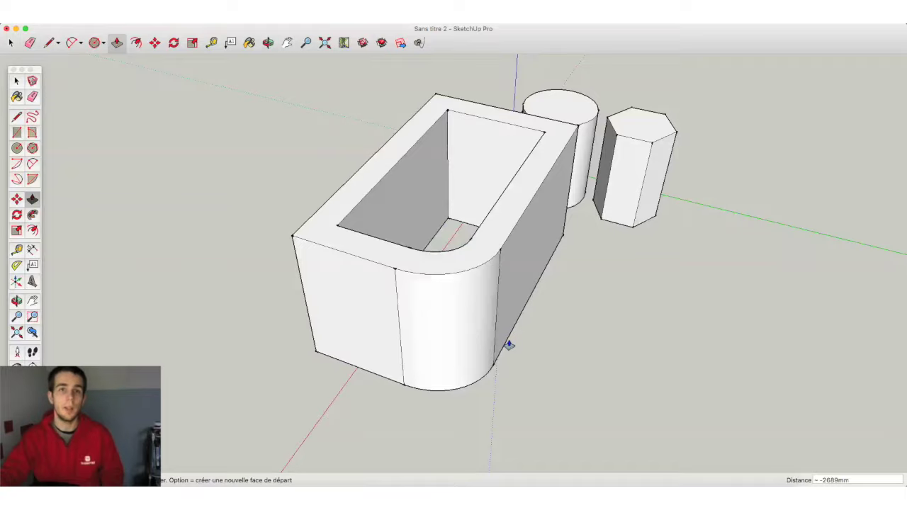
left_click(267, 42)
mouse_move(411, 119)
left_mouse_down()
mouse_move(602, 318)
mouse_move(404, 318)
mouse_move(433, 117)
mouse_move(486, 133)
left_mouse_up()
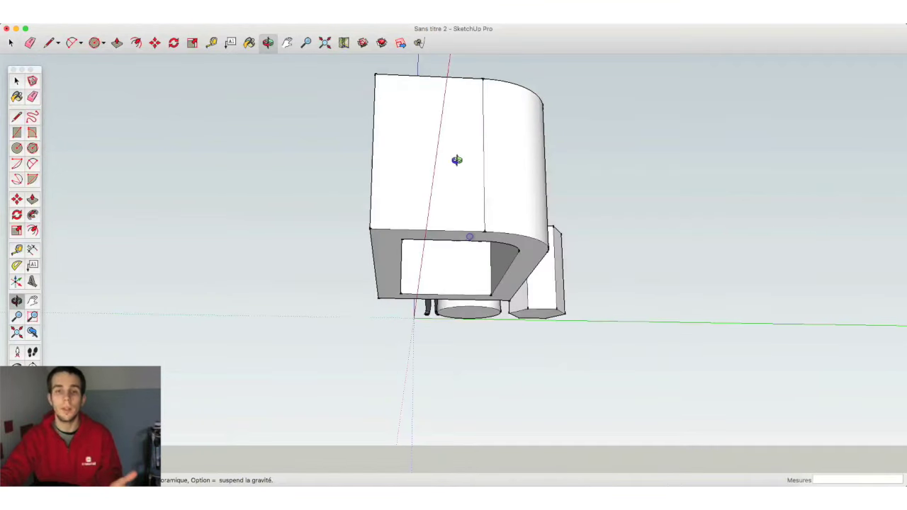
Draw a line across the underside opening to form a face covering it
left_click_drag(458, 162, 377, 92)
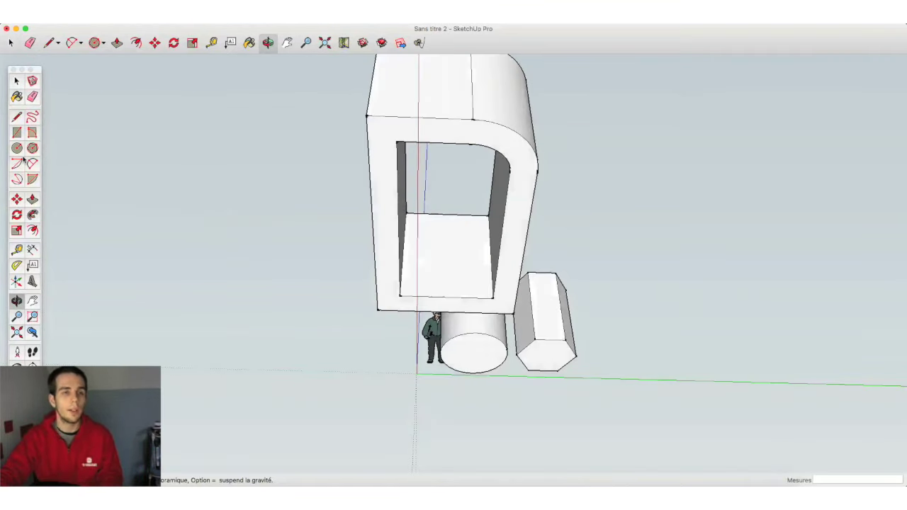
left_click(17, 117)
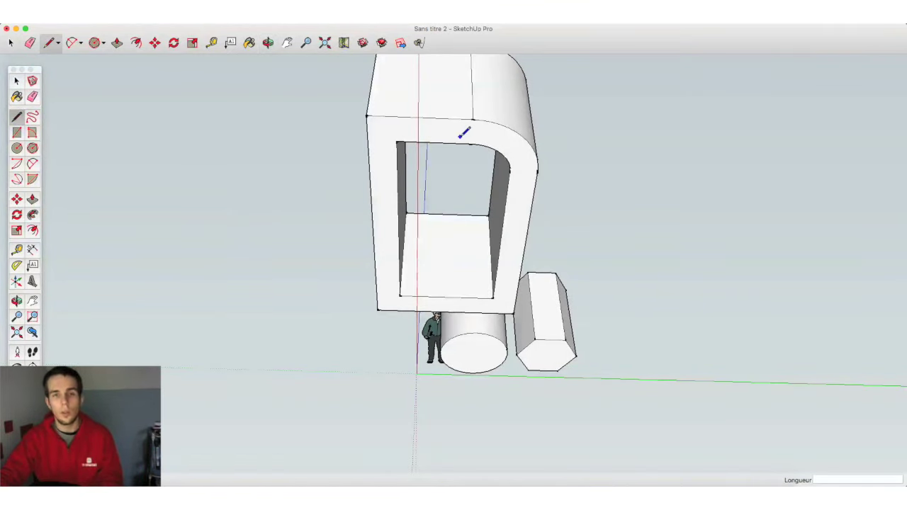
left_click(398, 141)
left_click(400, 296)
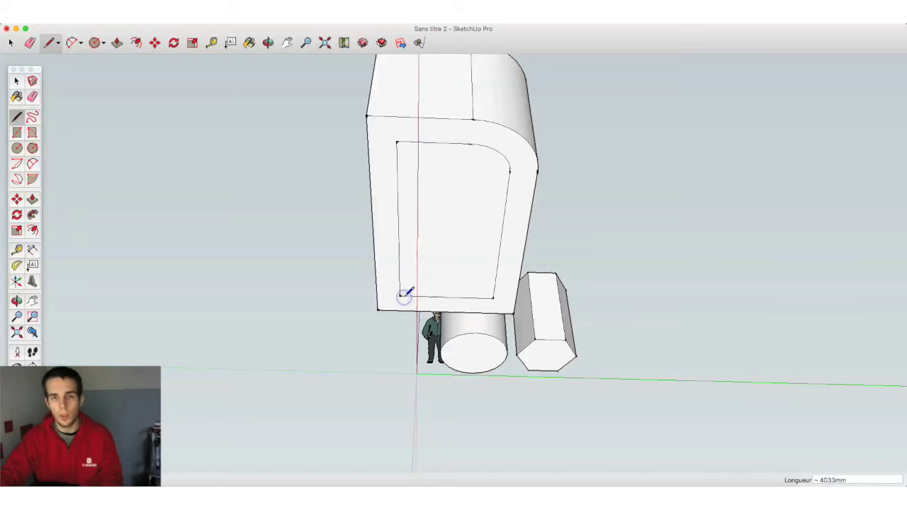
Delete the inner face so the shell is open at top and bottom
left_click(15, 82)
left_click(485, 212)
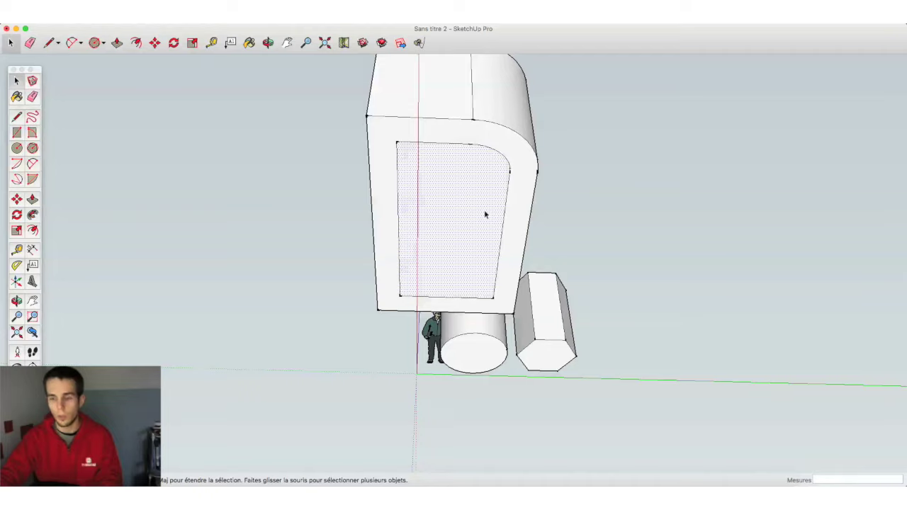
key("Delete")
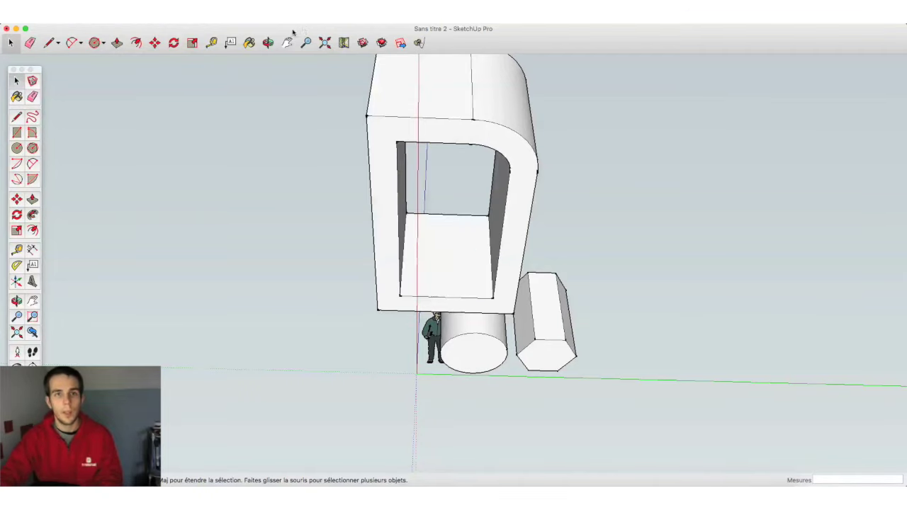
left_click(268, 43)
mouse_move(437, 75)
left_mouse_down()
mouse_move(473, 428)
mouse_move(478, 366)
mouse_move(304, 350)
mouse_move(387, 321)
mouse_move(411, 258)
mouse_move(299, 196)
mouse_move(512, 194)
left_mouse_up()
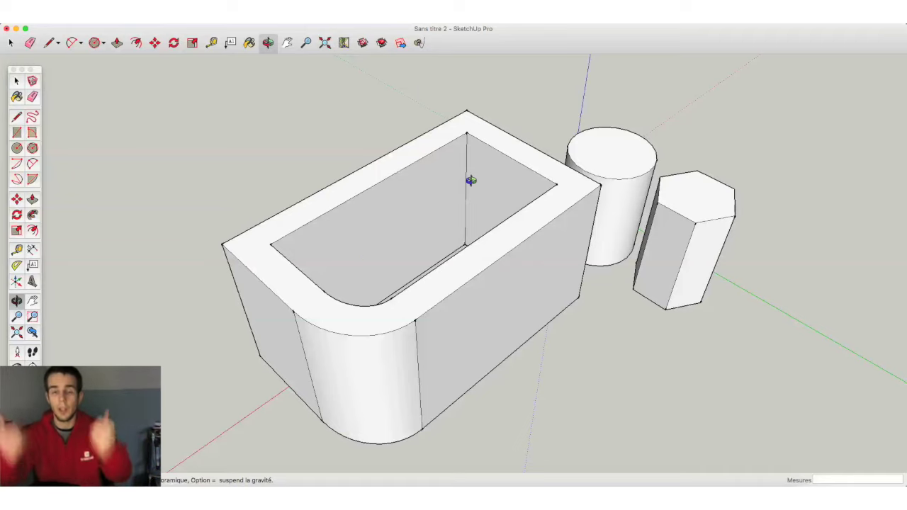
mouse_move(578, 200)
left_mouse_down()
mouse_move(506, 359)
mouse_move(432, 117)
mouse_move(529, 113)
left_mouse_up()
mouse_move(651, 192)
left_mouse_down()
mouse_move(849, 193)
mouse_move(474, 250)
mouse_move(430, 234)
mouse_move(70, 265)
mouse_move(443, 274)
left_mouse_up()
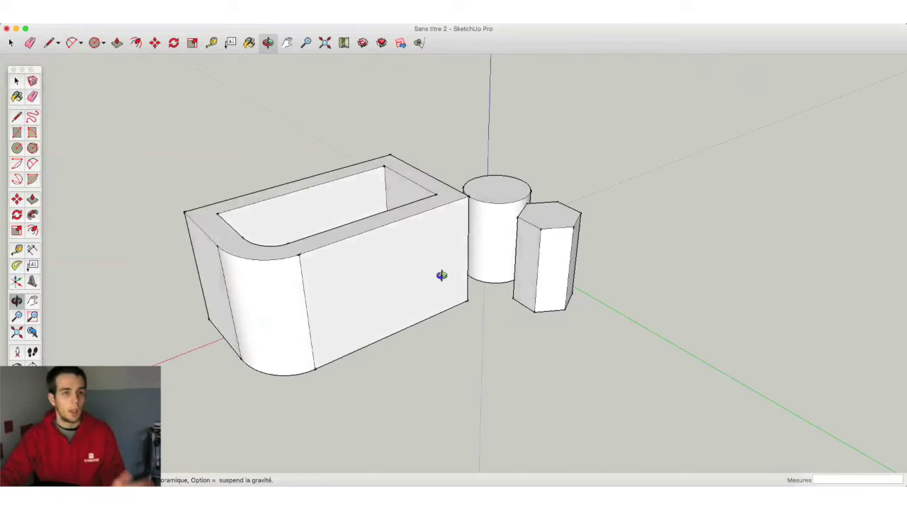
scroll(443, 275, "down", 5)
scroll(441, 278, "up", 3)
scroll(432, 276, "up", 2)
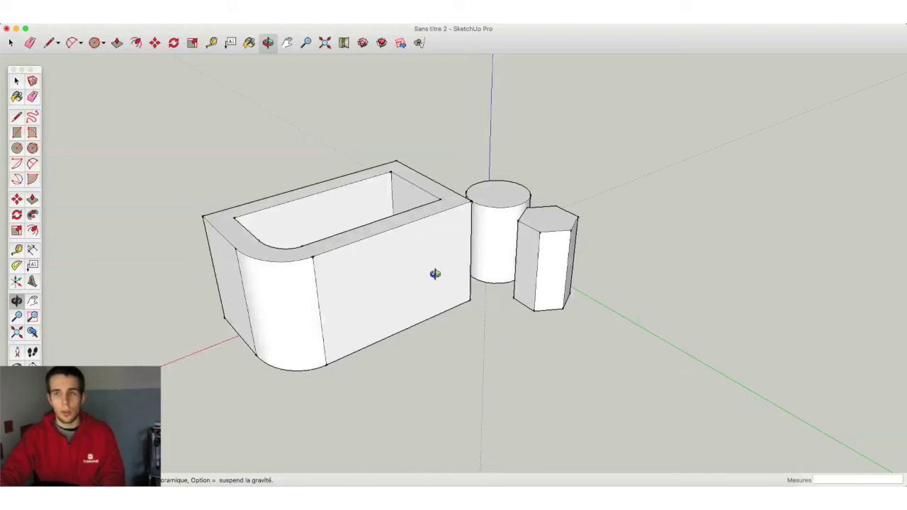
left_click(18, 82)
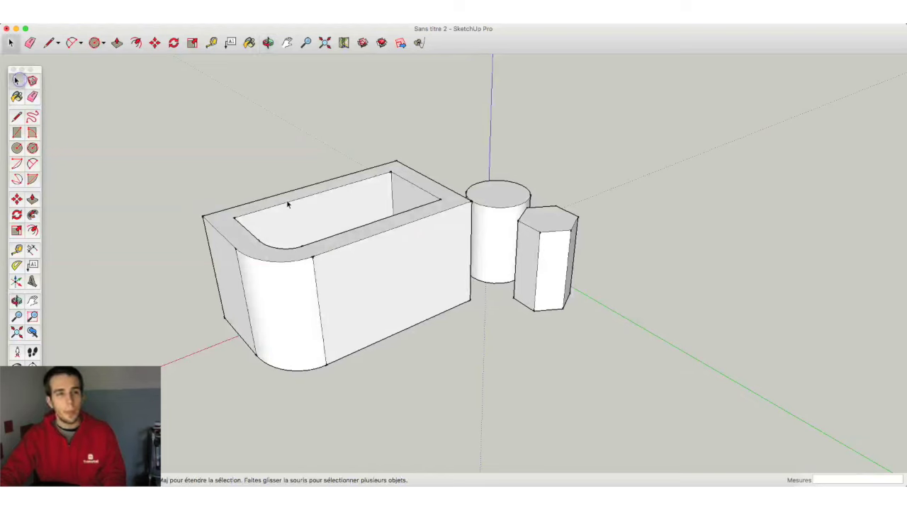
left_click(365, 267)
left_click(345, 164)
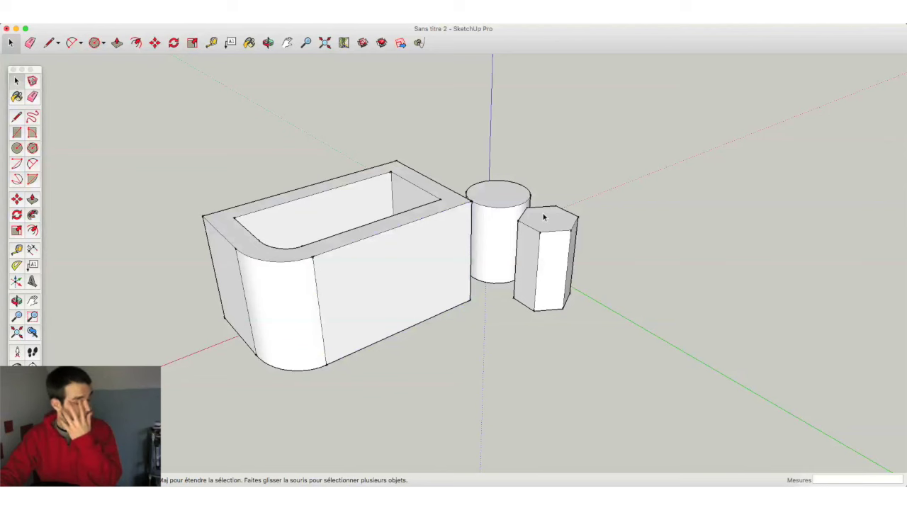
triple_click(408, 249)
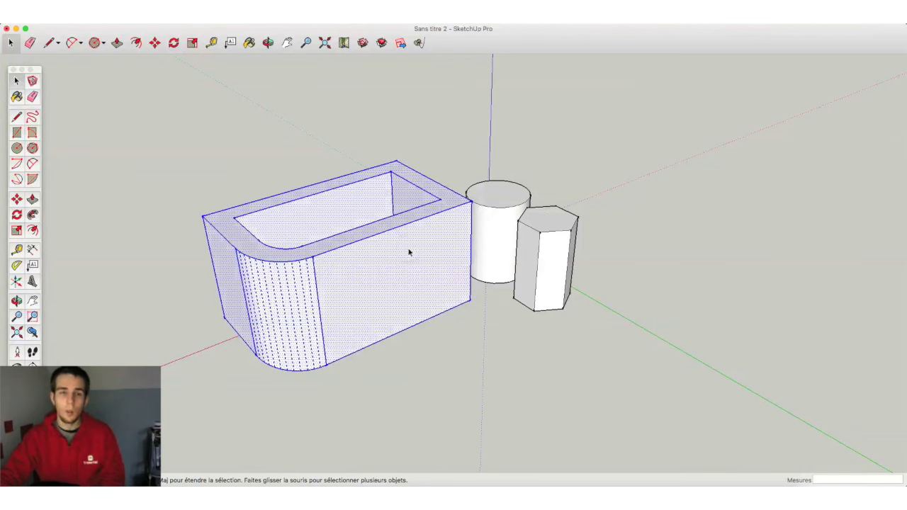
left_click(472, 146)
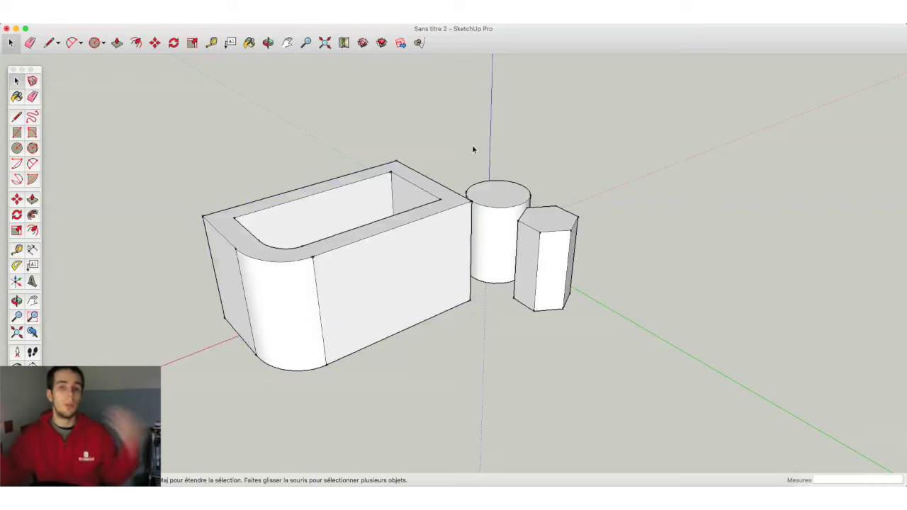
left_click(449, 220)
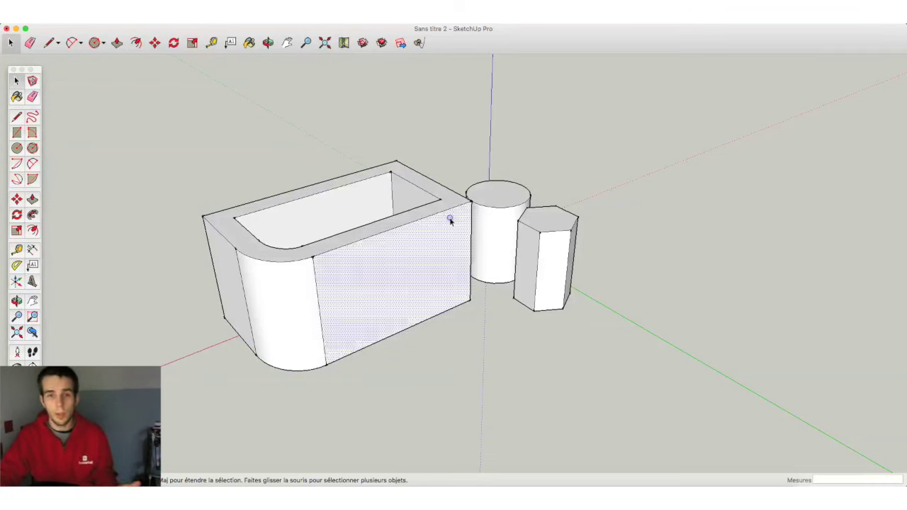
triple_click(449, 220)
left_click(495, 209)
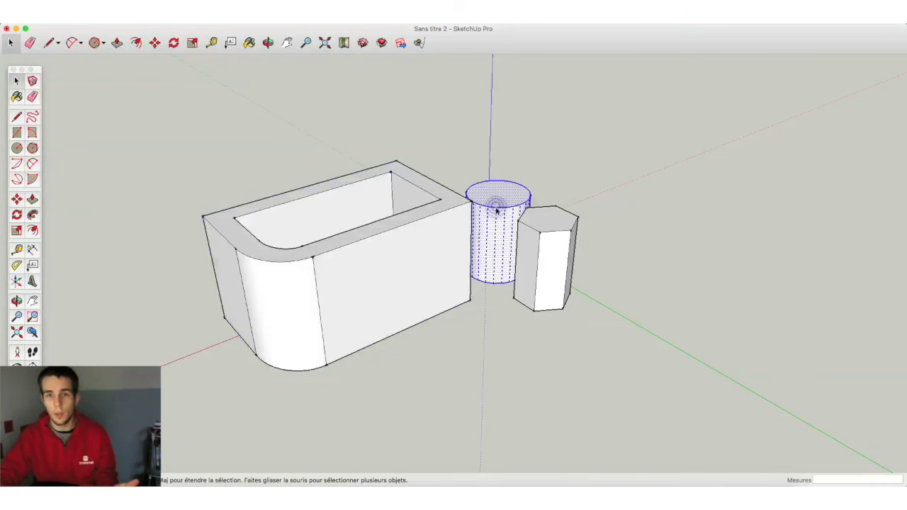
left_click(537, 221)
left_click(397, 90)
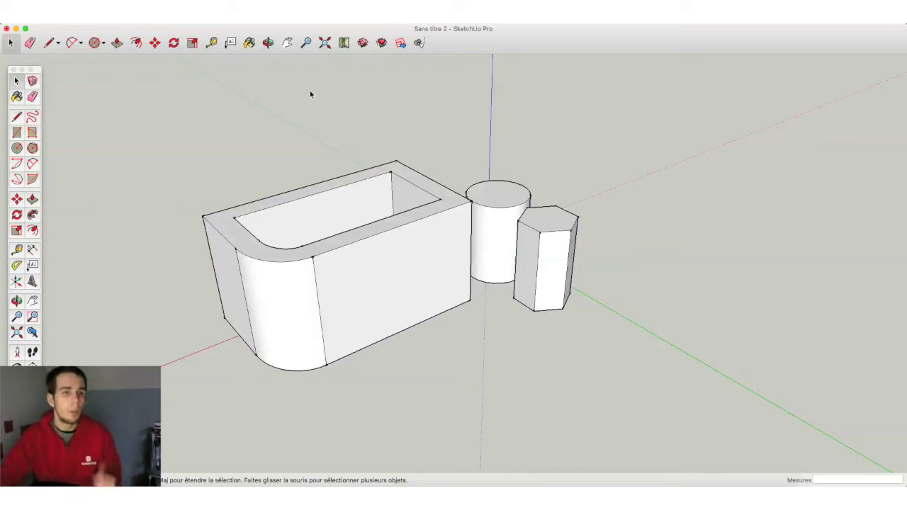
triple_click(550, 252)
left_click(549, 252)
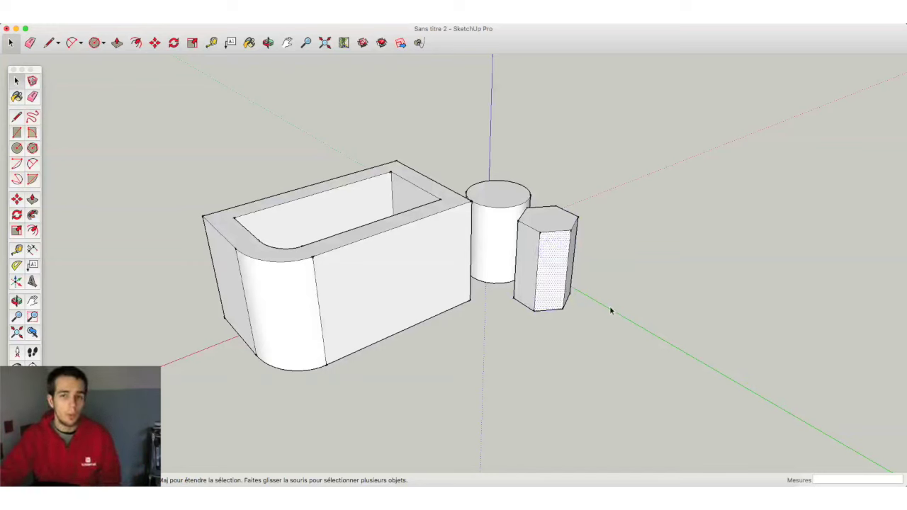
triple_click(558, 253)
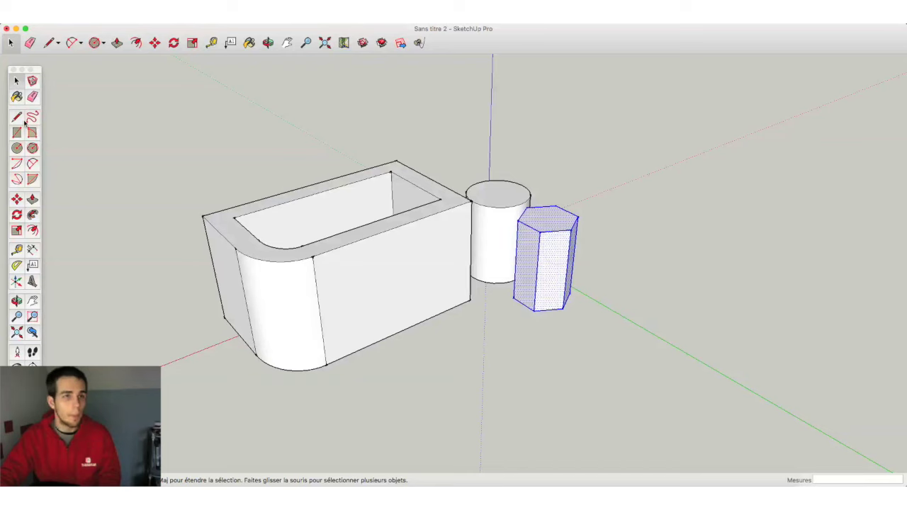
Move the hexagonal prism onto the tub's edge endpoint, warping the tub's connected curved wall
left_click(16, 199)
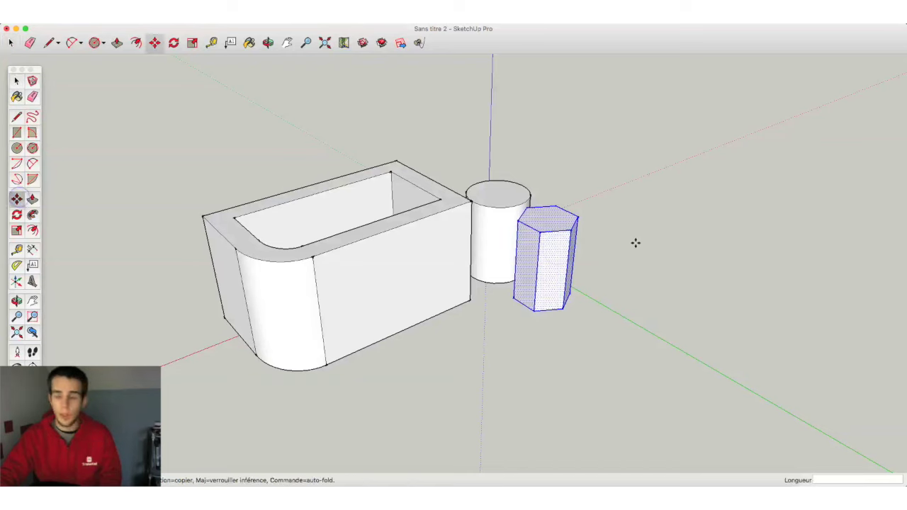
left_click(525, 205)
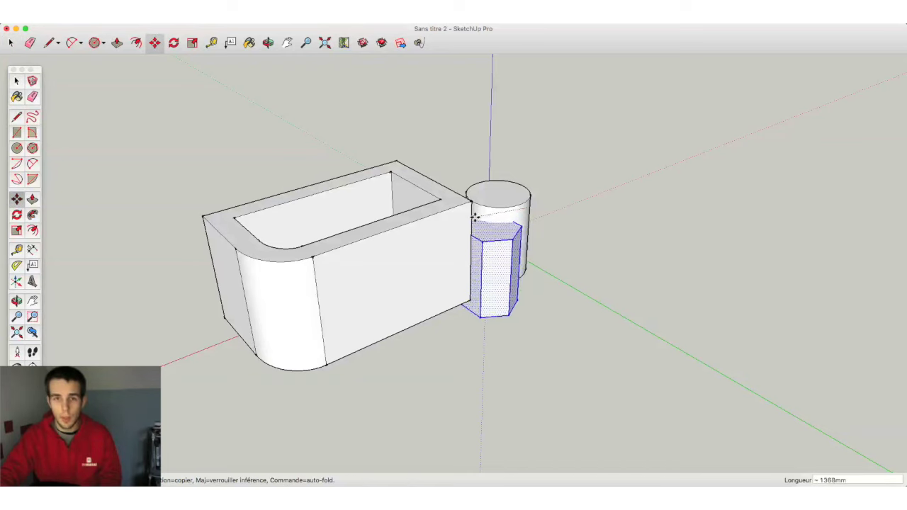
left_click(313, 257)
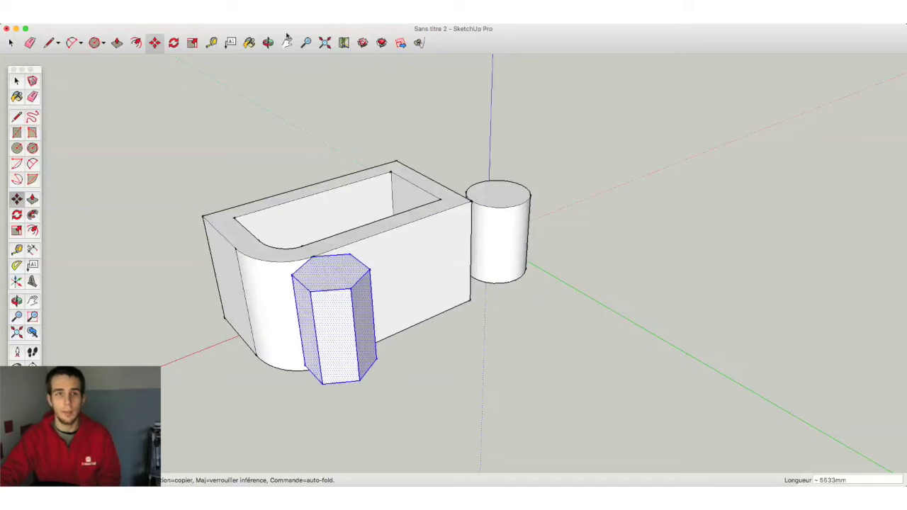
left_click(268, 42)
mouse_move(234, 227)
left_mouse_down()
mouse_move(428, 226)
mouse_move(450, 216)
left_mouse_up()
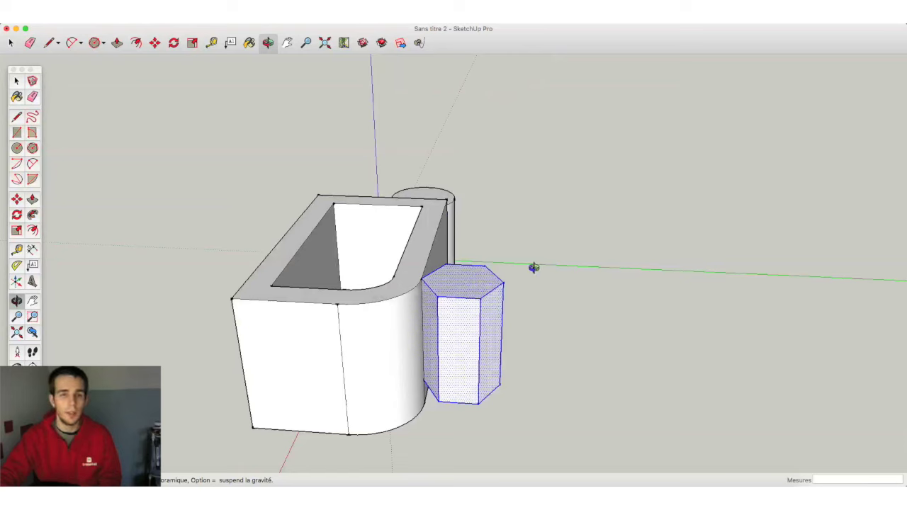
left_click(155, 43)
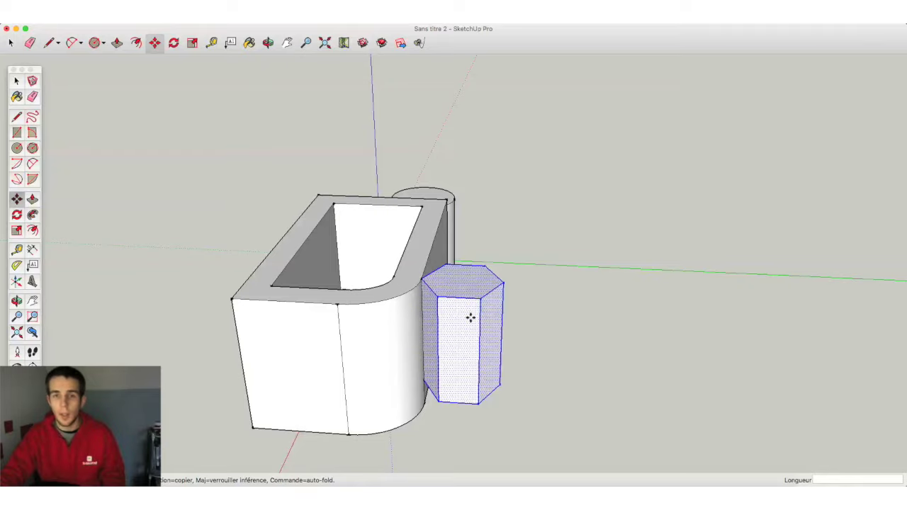
left_click(470, 318)
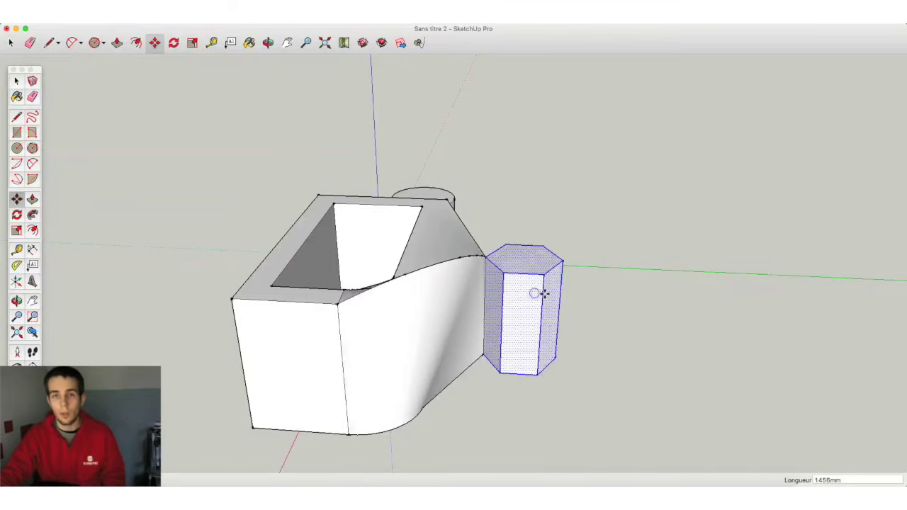
left_click(540, 293)
left_click(267, 42)
mouse_move(283, 106)
left_mouse_down()
mouse_move(555, 94)
mouse_move(577, 279)
left_mouse_up()
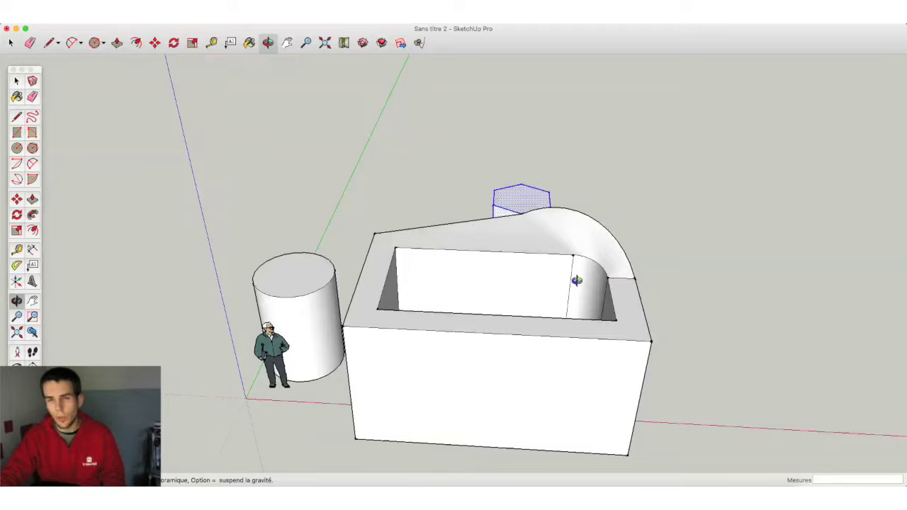
scroll(576, 279, "up", 5)
mouse_move(765, 243)
left_mouse_down()
mouse_move(673, 274)
mouse_move(558, 148)
left_mouse_up()
scroll(558, 148, "down", 5)
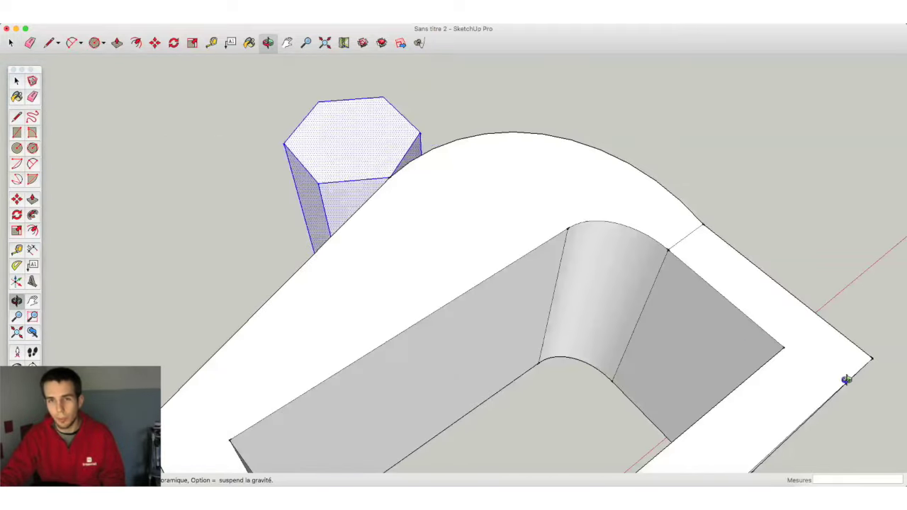
mouse_move(845, 378)
left_mouse_down()
mouse_move(473, 174)
mouse_move(663, 75)
mouse_move(645, 135)
left_mouse_up()
scroll(646, 135, "down", 5)
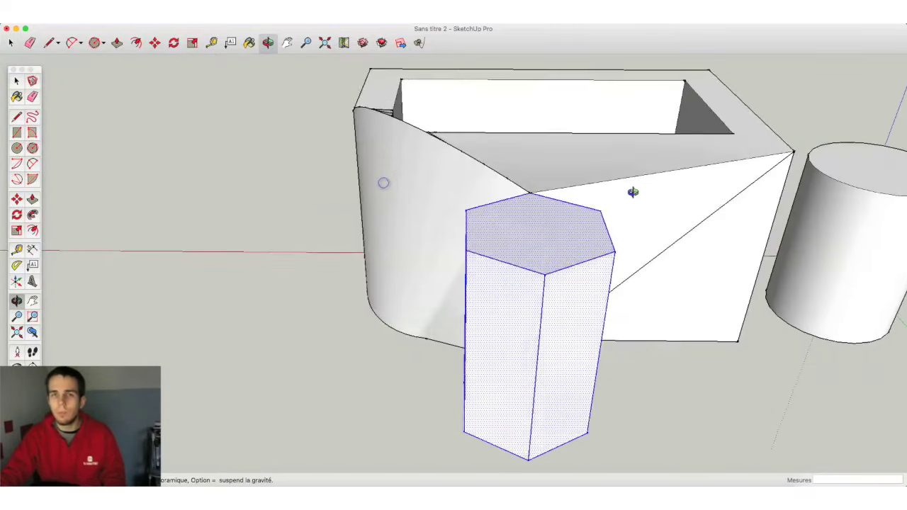
mouse_move(634, 188)
left_mouse_down()
mouse_move(713, 146)
mouse_move(542, 196)
mouse_move(502, 242)
mouse_move(630, 242)
left_mouse_up()
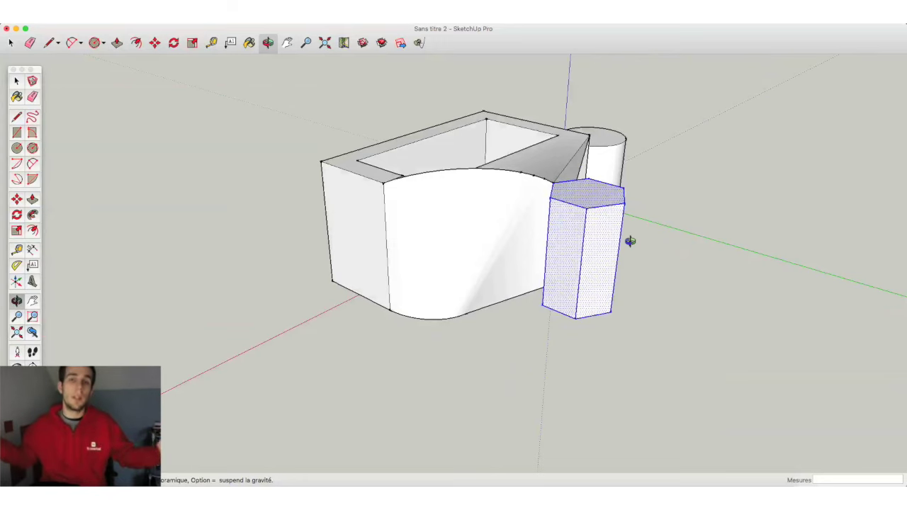
Undo the prism move to restore the tub's smooth curved wall, keeping the model open
left_click(620, 235)
key("super+z")
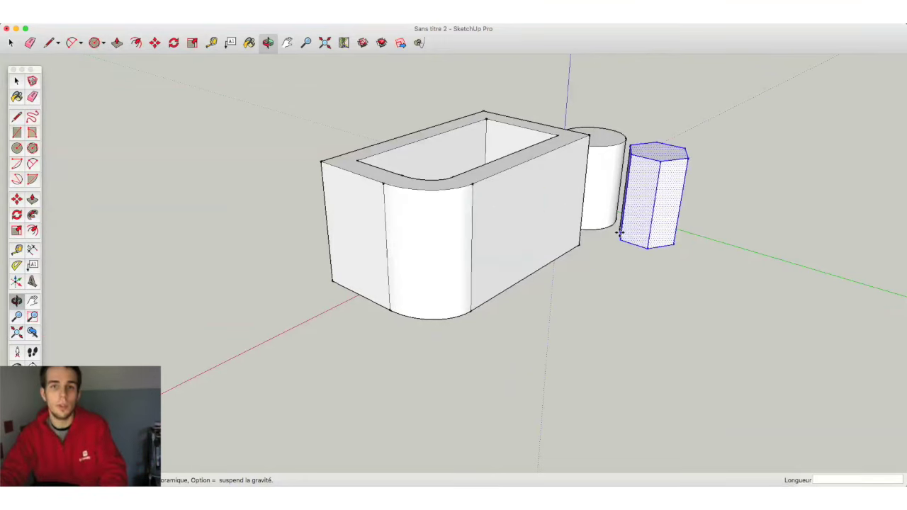
mouse_move(385, 177)
left_mouse_down()
mouse_move(485, 247)
mouse_move(209, 203)
left_mouse_up()
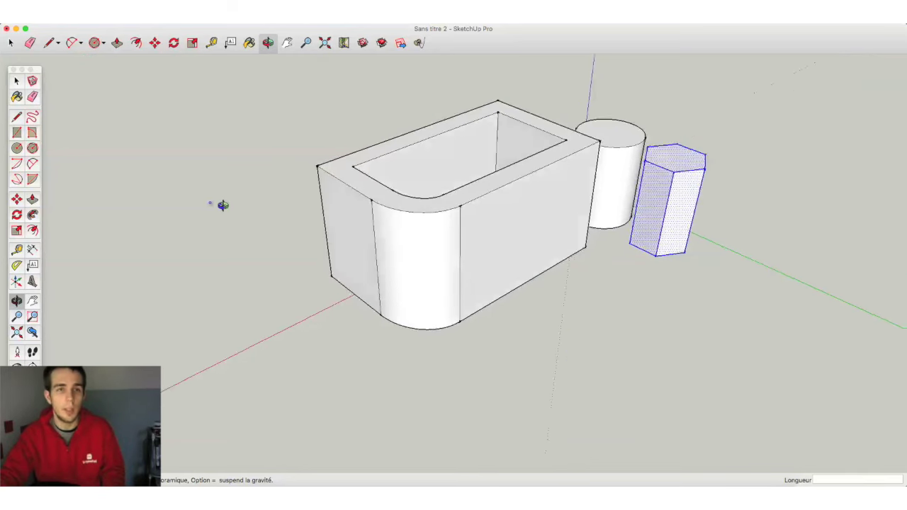
left_click(5, 29)
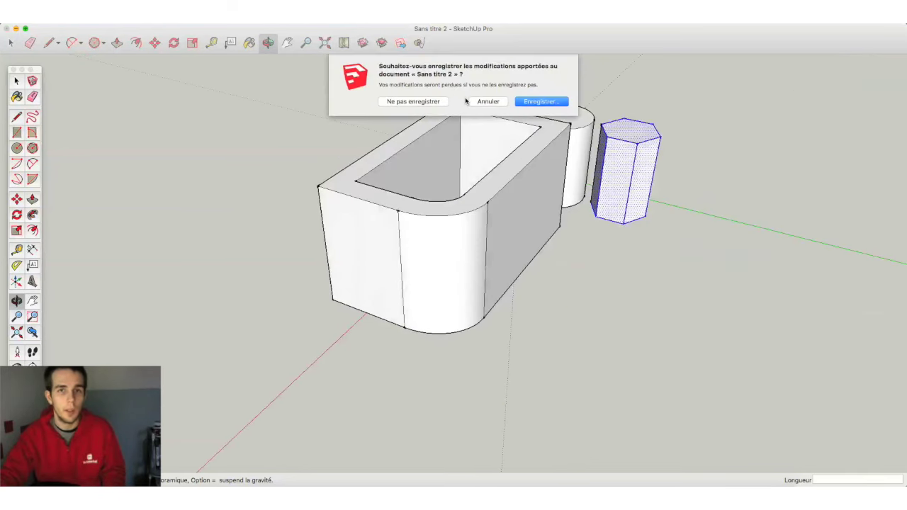
left_click(488, 101)
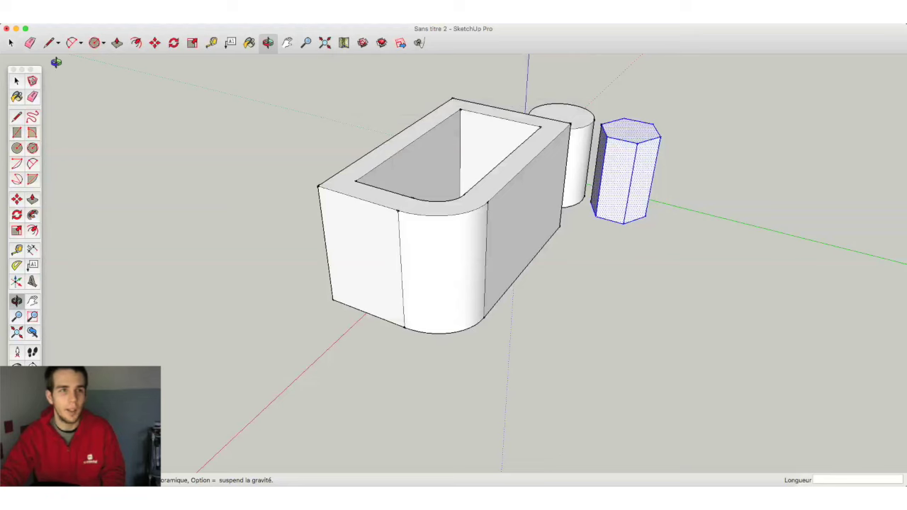
Make the hexagonal prism a component named Composant#1 via Créer un composant
left_click(9, 43)
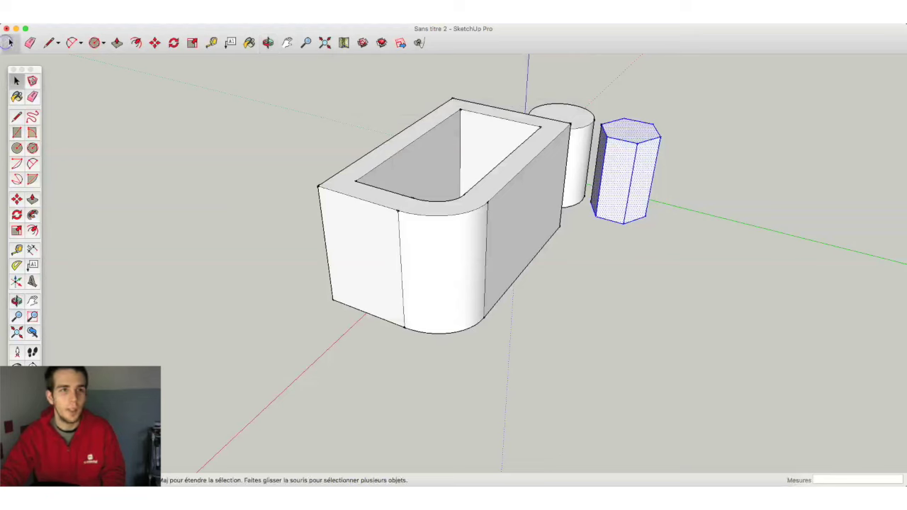
right_click(646, 158)
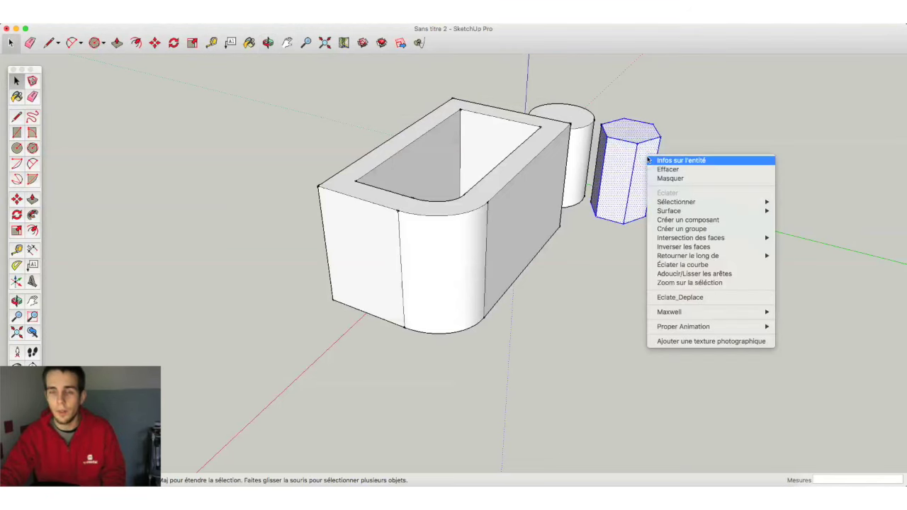
left_click(687, 220)
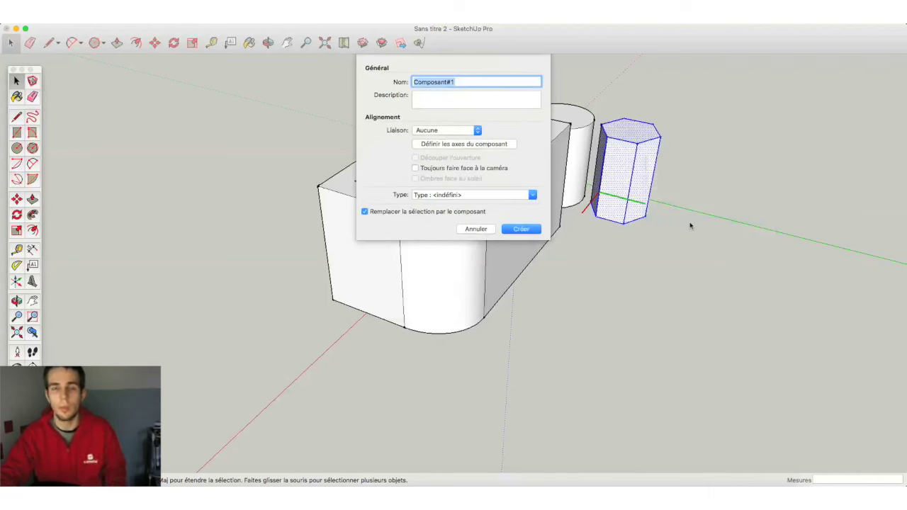
key("Return")
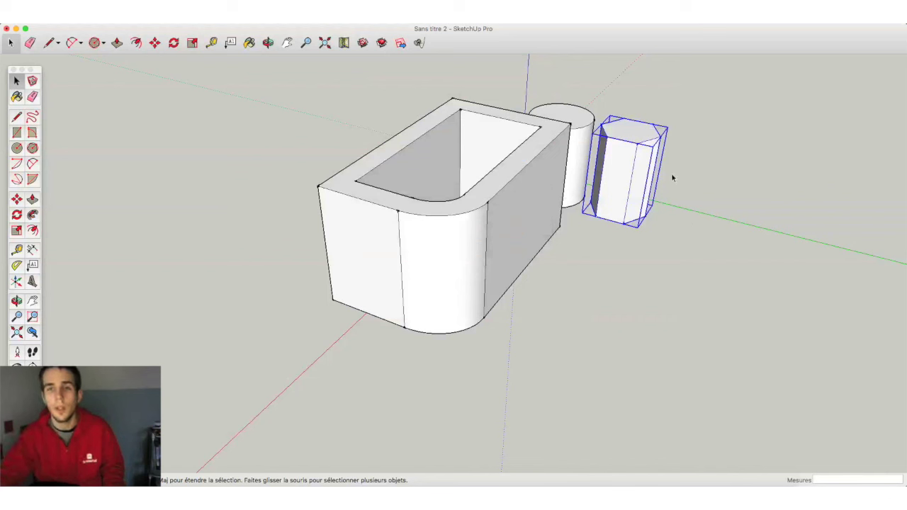
left_click(672, 177)
left_click(645, 154)
Select the entire tub-shaped shell and turn it into a component with Créer un composant
triple_click(445, 249)
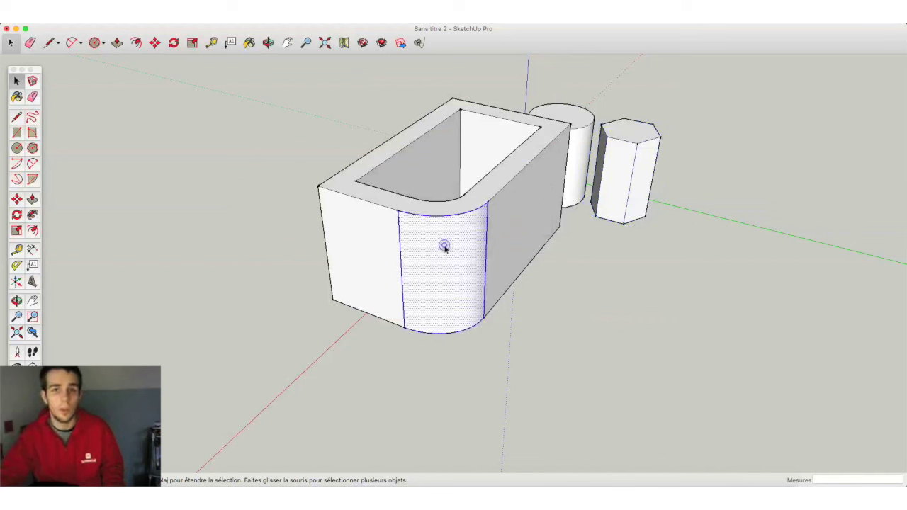
right_click(445, 246)
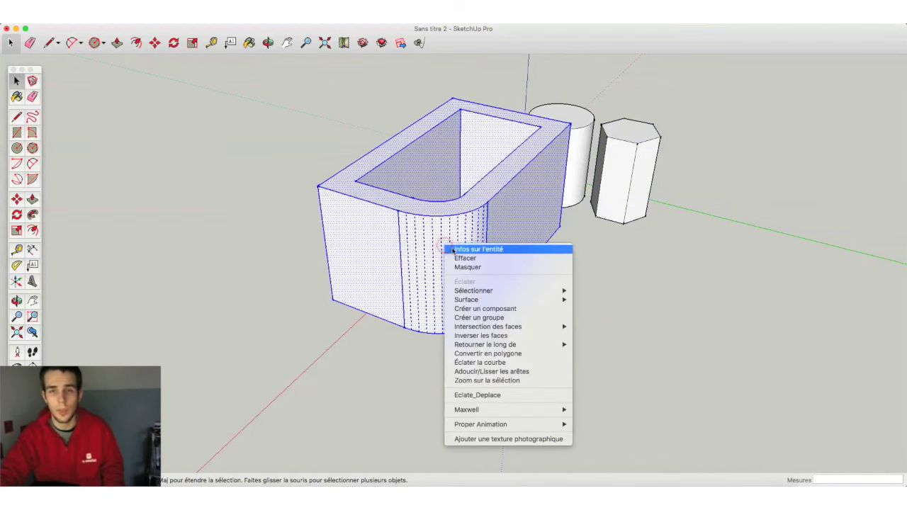
left_click(492, 308)
key("Return")
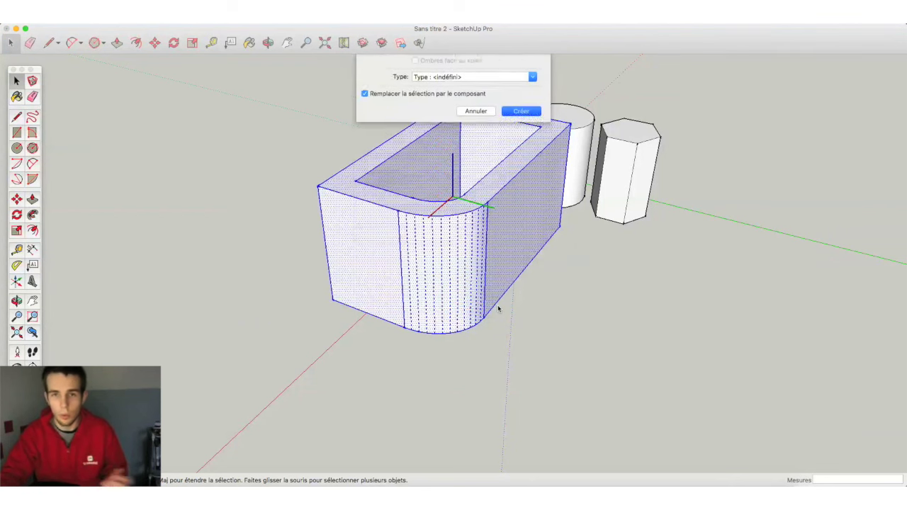
Orbit to view the tub from higher up and confirm it selects as one component
left_click(272, 44)
left_click_drag(435, 125, 364, 153)
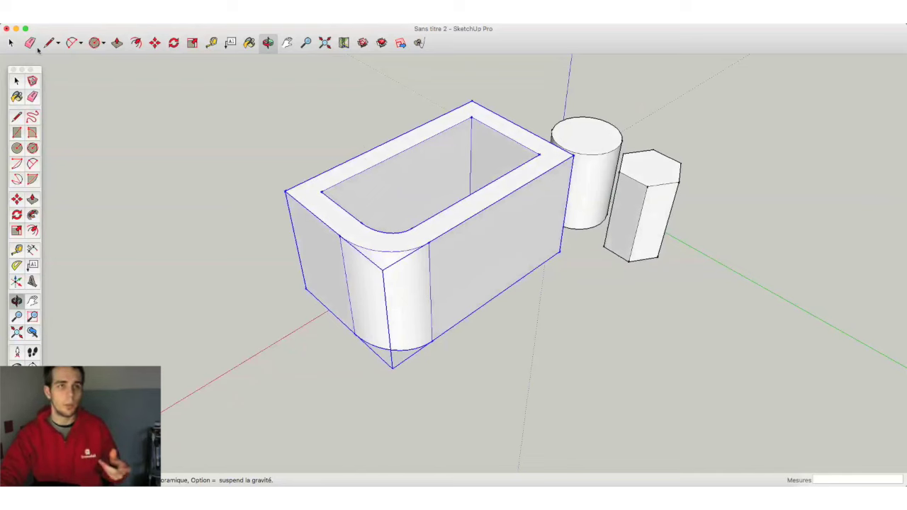
key("space")
left_click(212, 112)
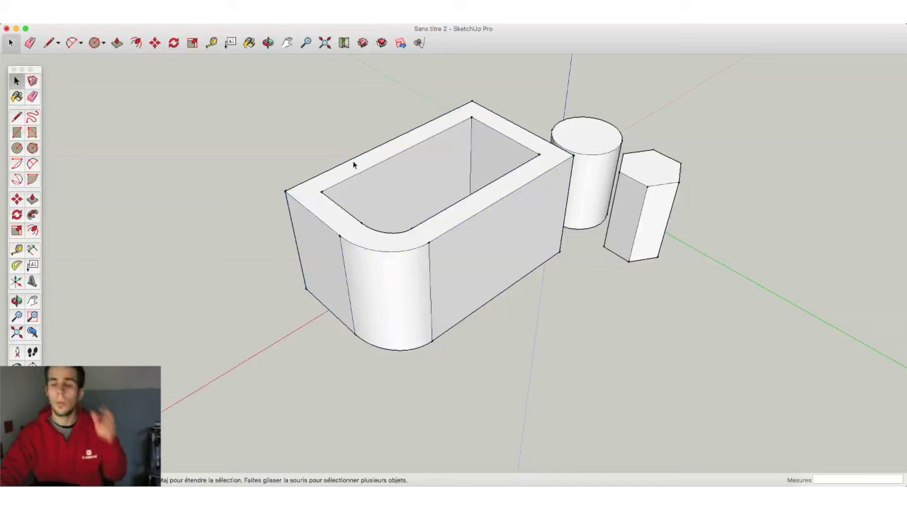
left_click(347, 170)
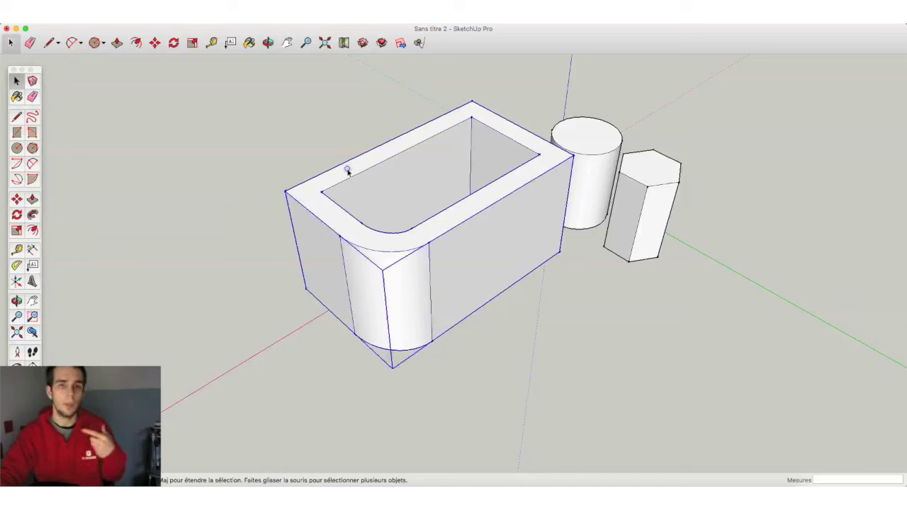
left_click(336, 162)
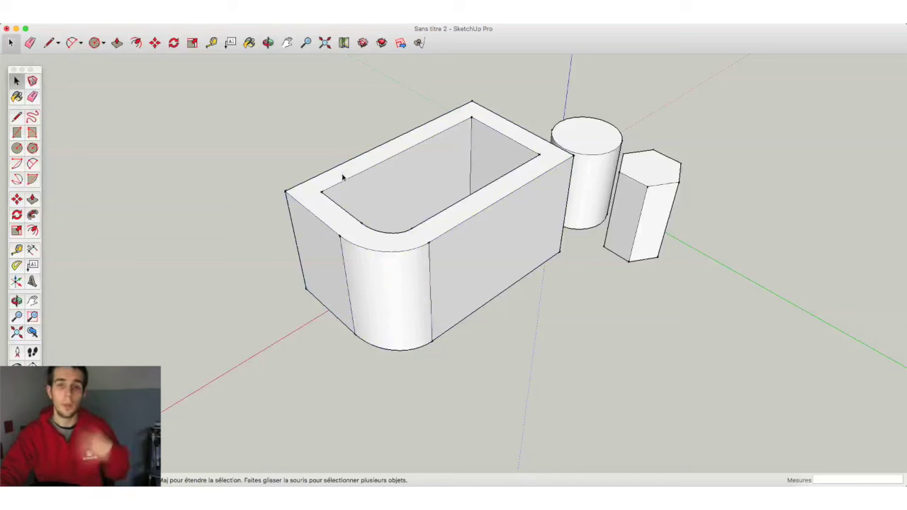
Open the hexagonal prism's editing context to check it, then close it again
double_click(643, 228)
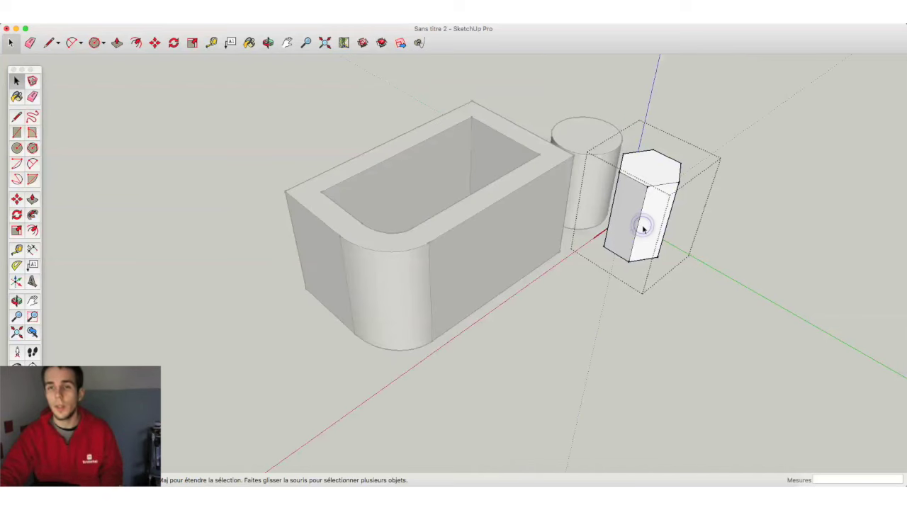
left_click(758, 235)
double_click(613, 204)
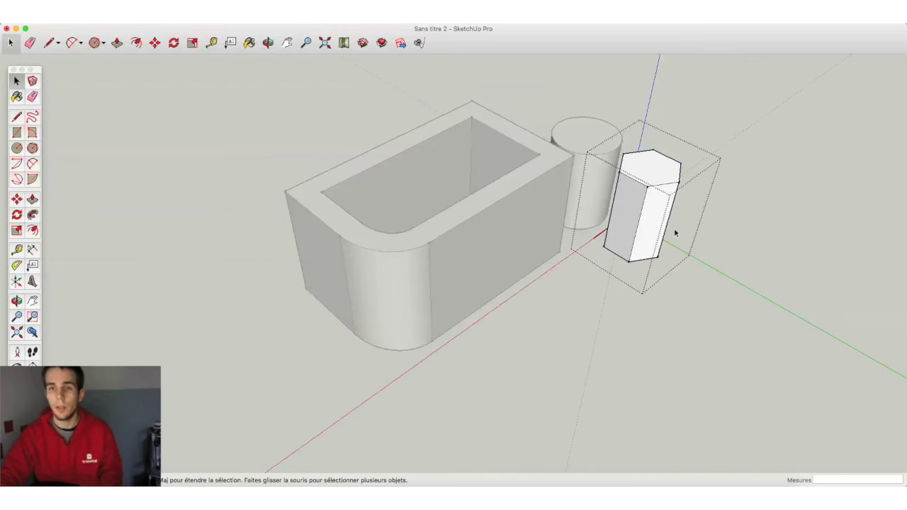
left_click(801, 304)
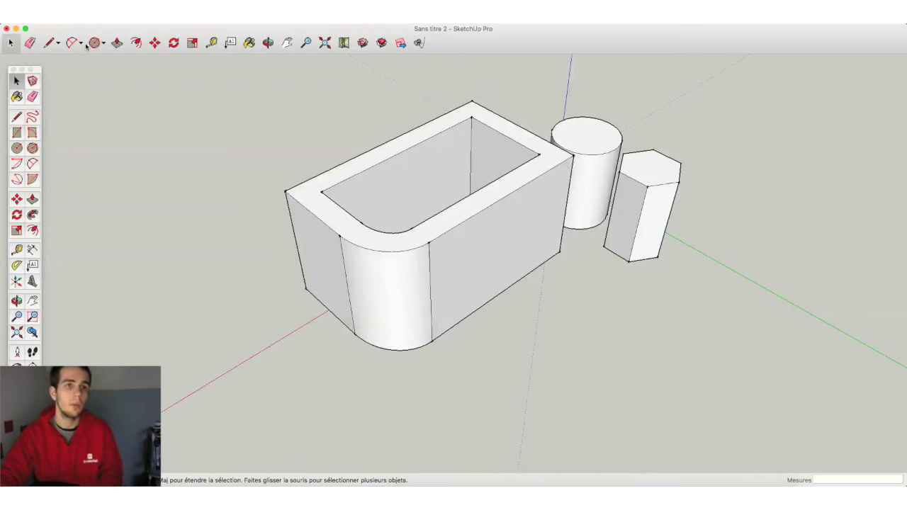
Move the hexagonal prism beside the tub's rounded end, then against the tub's long side wall
key("m")
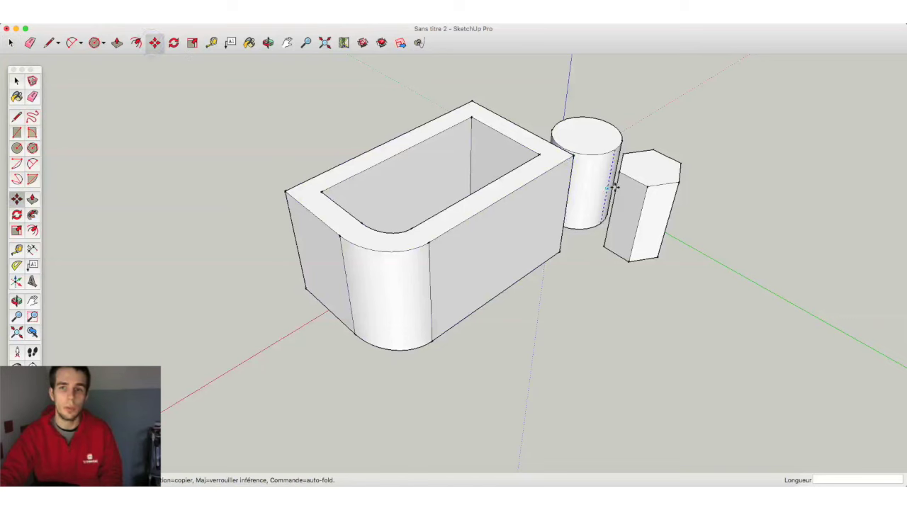
left_click(620, 171)
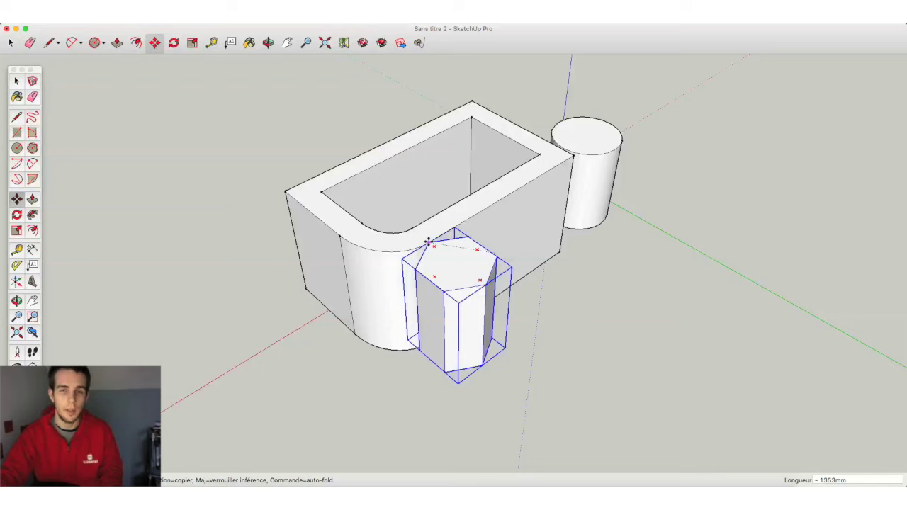
left_click(429, 243)
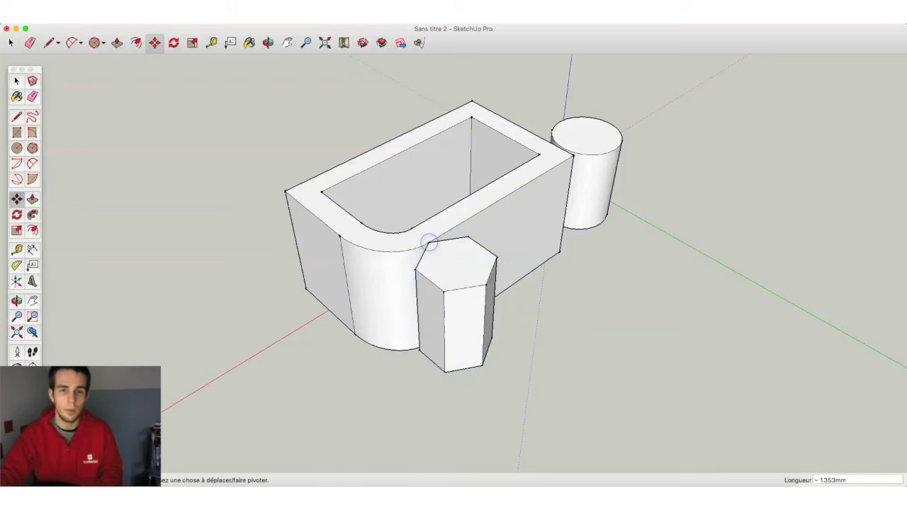
left_click(478, 318)
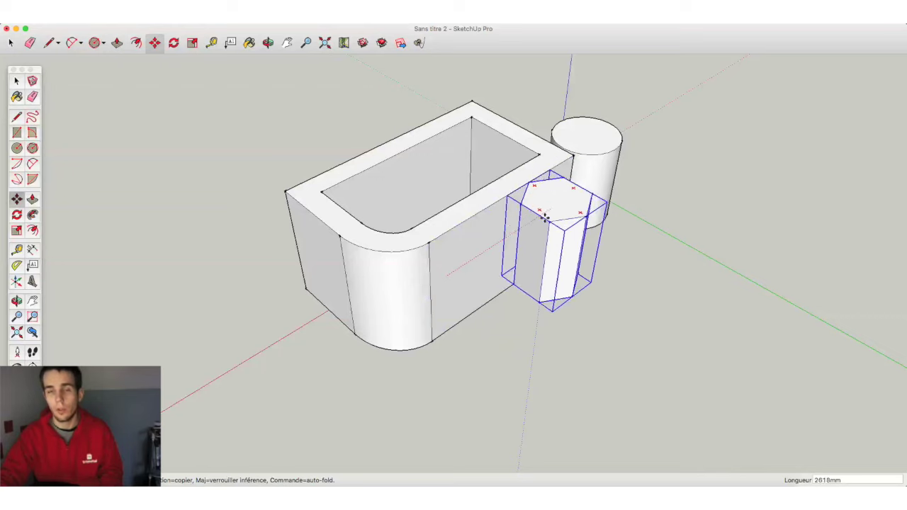
left_click(519, 231)
left_click(268, 42)
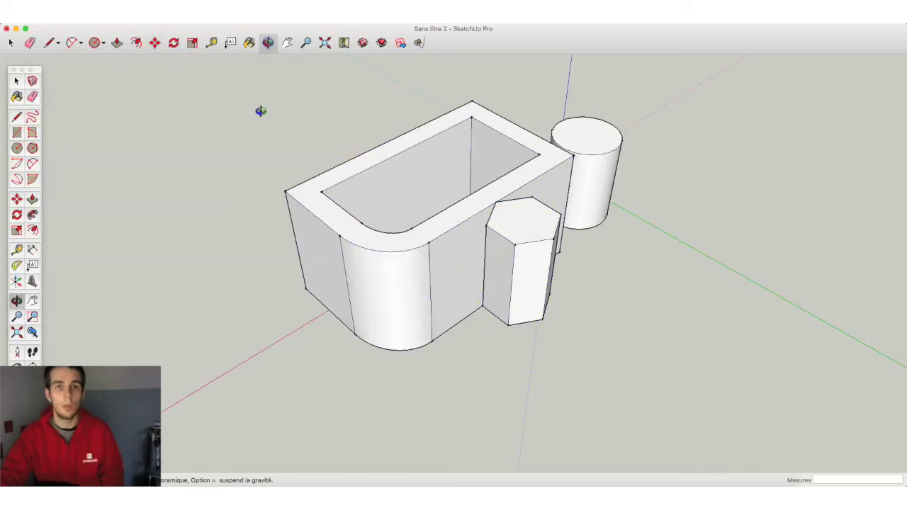
mouse_move(259, 111)
left_mouse_down()
mouse_move(257, 213)
mouse_move(546, 206)
mouse_move(456, 261)
left_mouse_up()
scroll(605, 85, "down", 3)
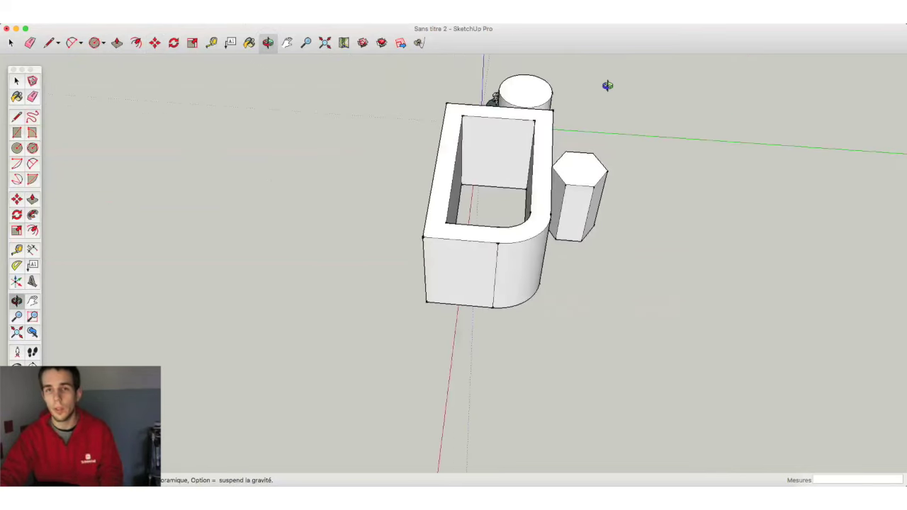
scroll(605, 89, "up", 5)
mouse_move(606, 90)
left_mouse_down()
mouse_move(538, 289)
mouse_move(401, 137)
mouse_move(387, 291)
mouse_move(403, 133)
mouse_move(618, 113)
mouse_move(585, 271)
left_mouse_up()
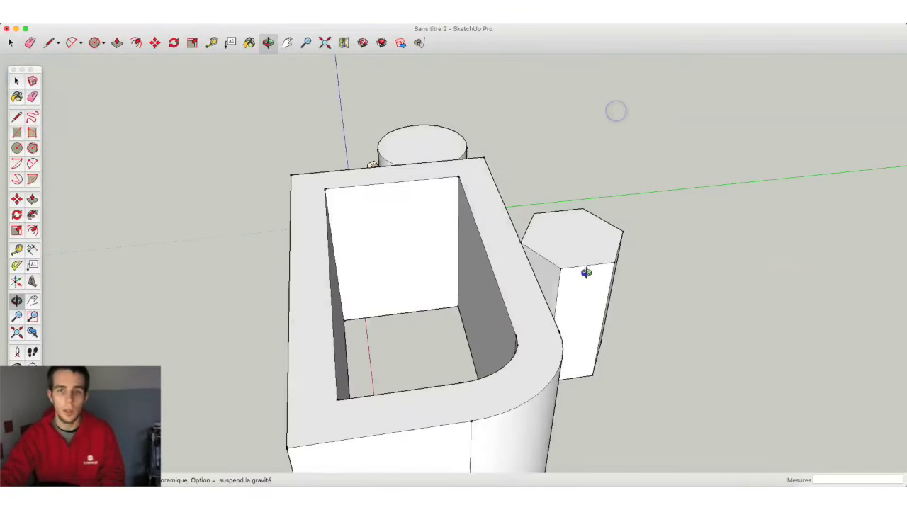
scroll(578, 314, "down", 3)
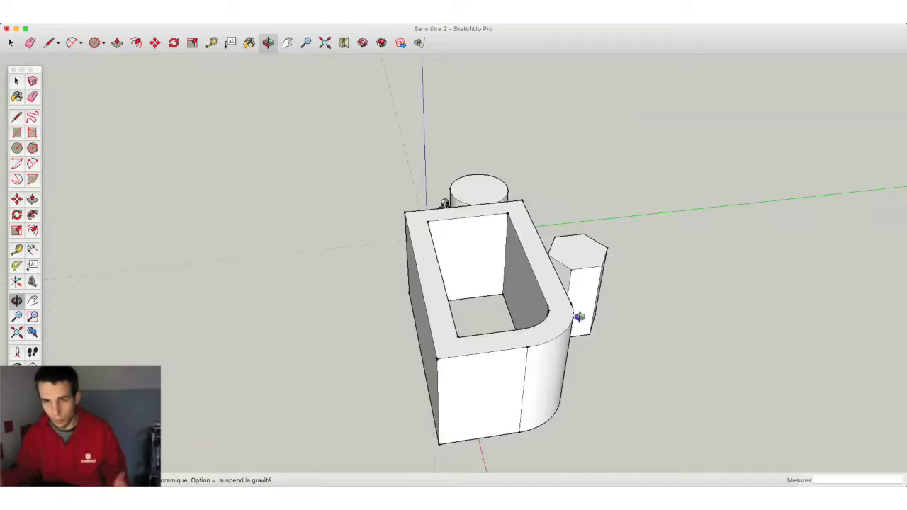
mouse_move(604, 341)
left_mouse_down()
mouse_move(376, 252)
mouse_move(457, 253)
mouse_move(425, 307)
mouse_move(589, 388)
mouse_move(163, 336)
mouse_move(515, 293)
mouse_move(379, 294)
mouse_move(423, 267)
left_mouse_up()
scroll(446, 271, "up", 2)
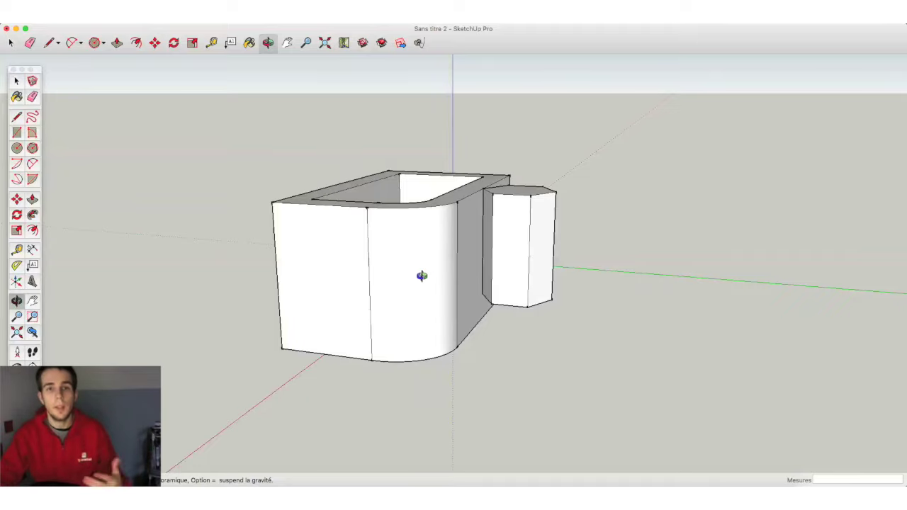
mouse_move(421, 276)
left_mouse_down()
mouse_move(407, 286)
mouse_move(611, 344)
mouse_move(779, 366)
mouse_move(761, 351)
left_mouse_up()
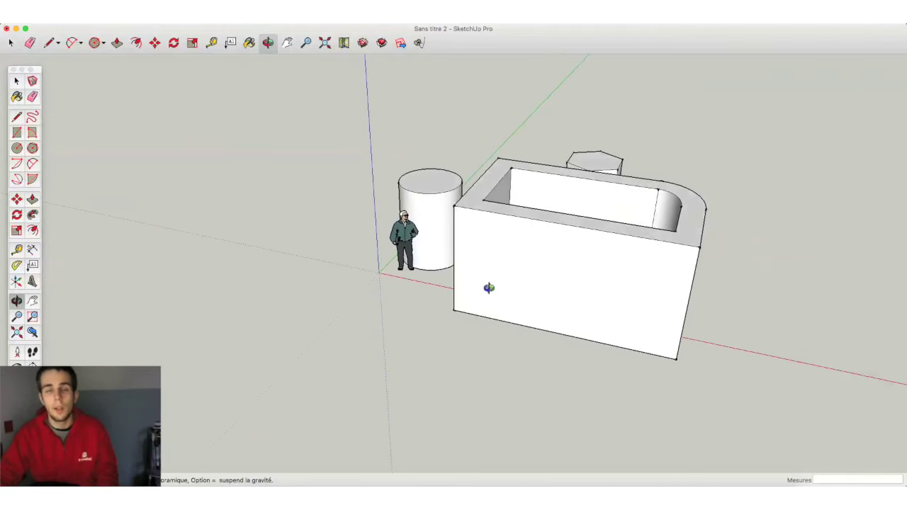
mouse_move(489, 288)
left_mouse_down()
mouse_move(633, 281)
mouse_move(691, 207)
left_mouse_up()
scroll(644, 100, "up", 3)
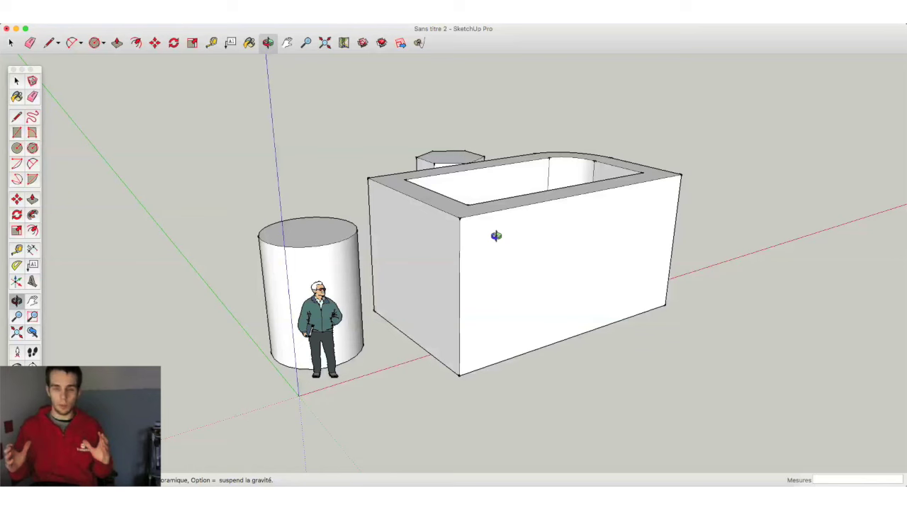
left_click_drag(495, 236, 556, 253)
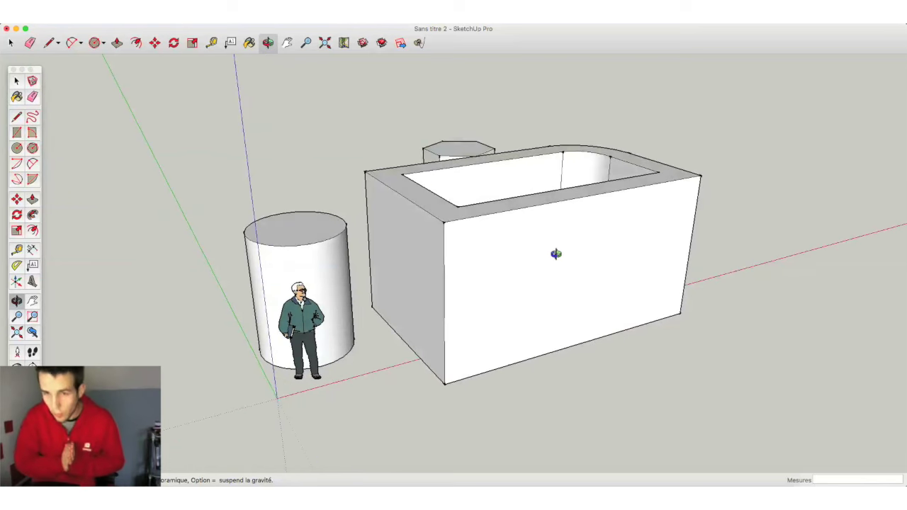